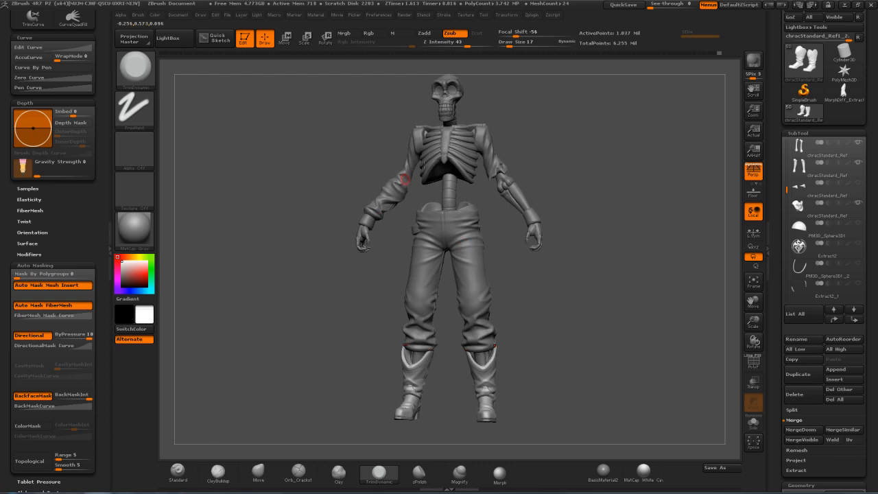
Select the trousers subtool and mask the folded area from the knee down on the character's left leg
drag(538, 235, 494, 157)
drag(563, 295, 494, 282)
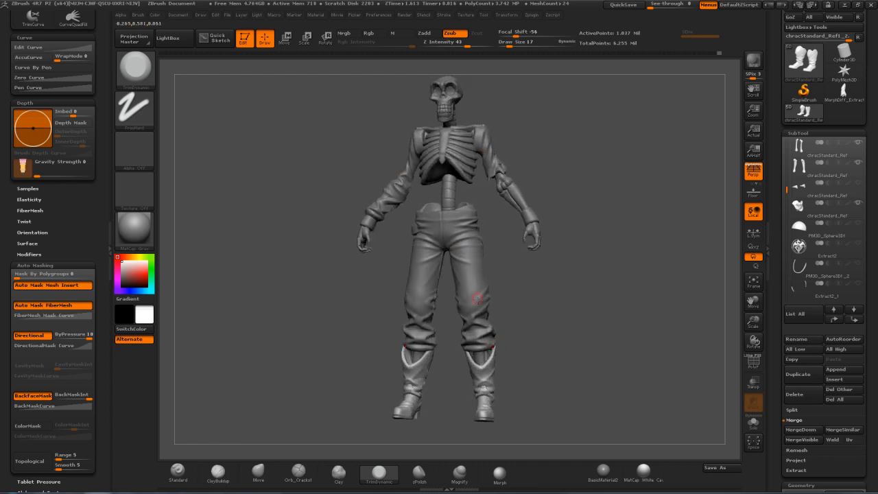
mouse_move(547, 288)
shift+mouse_down()
mouse_move(564, 287)
mouse_move(564, 302)
mouse_move(542, 336)
shift+mouse_up()
drag(546, 299, 589, 279)
alt+click(475, 245)
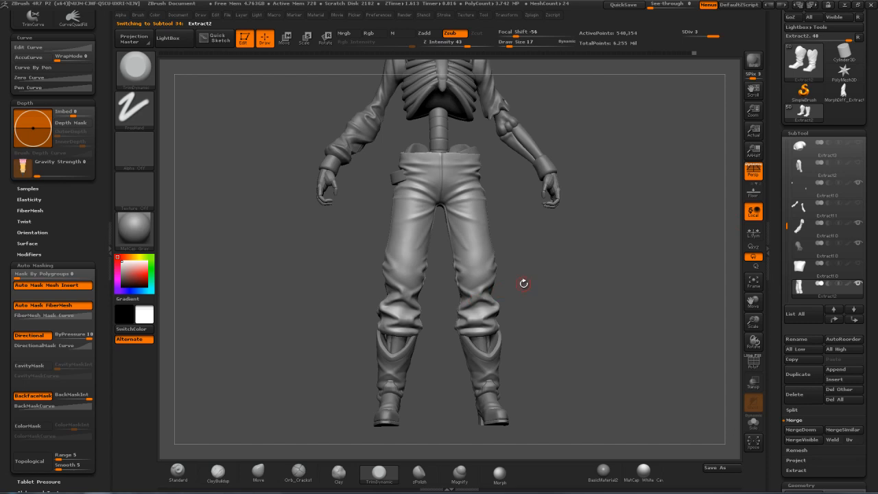
drag(547, 283, 518, 292)
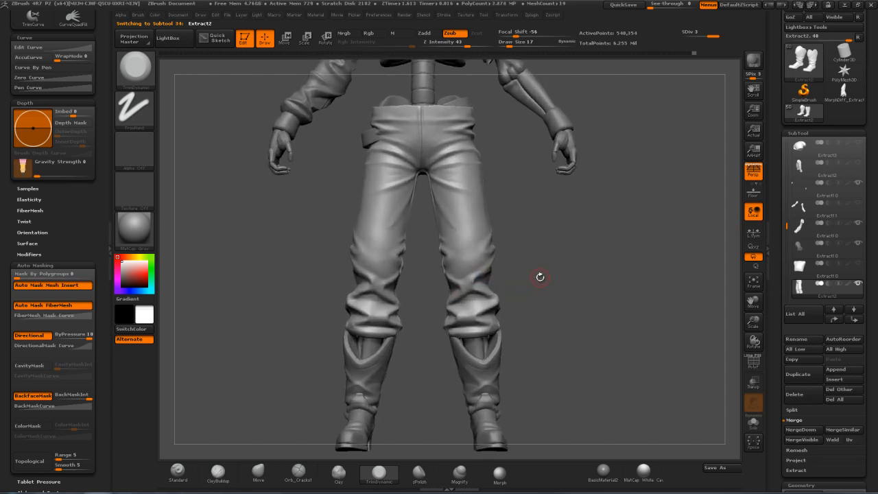
key(ctrl)
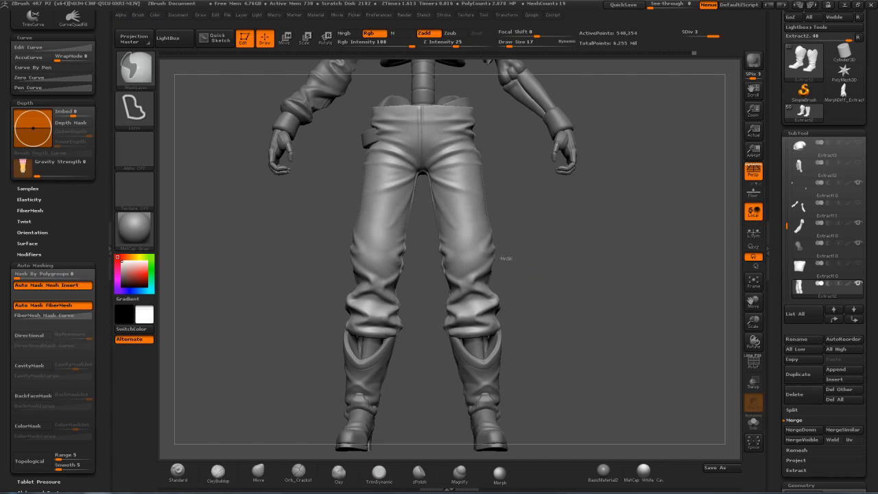
mouse_move(437, 271)
ctrl+mouse_down()
mouse_move(453, 371)
mouse_move(584, 315)
mouse_move(482, 296)
mouse_move(565, 291)
mouse_move(596, 278)
mouse_move(623, 300)
mouse_move(594, 278)
ctrl+mouse_up()
Duplicate the masked trousers subtool and move the copy to the end of the subtool list
drag(788, 227, 788, 239)
mouse_move(830, 280)
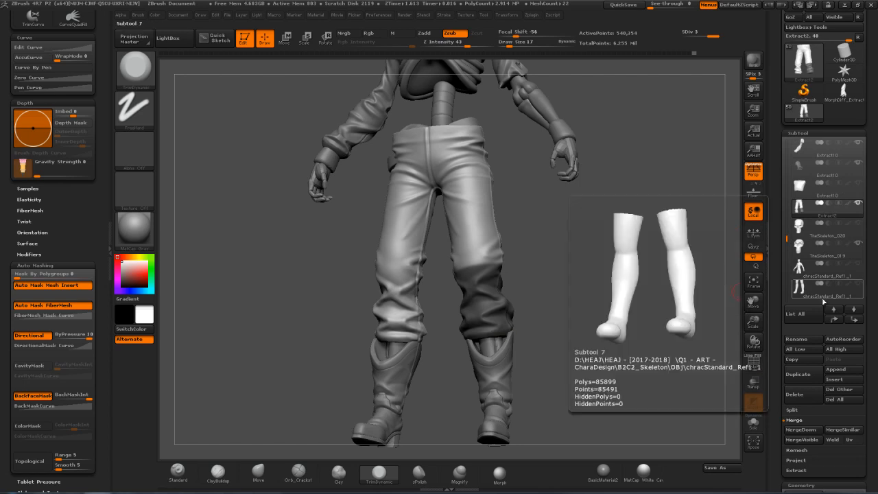
click(808, 377)
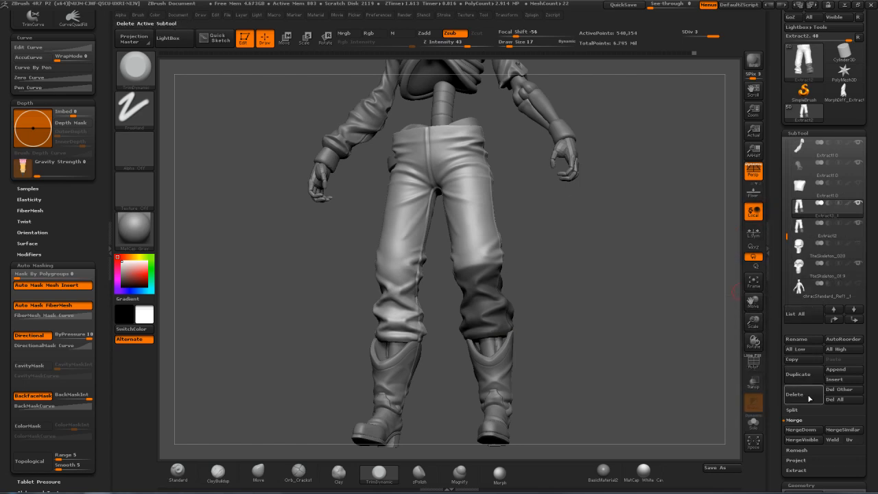
shift+click(856, 320)
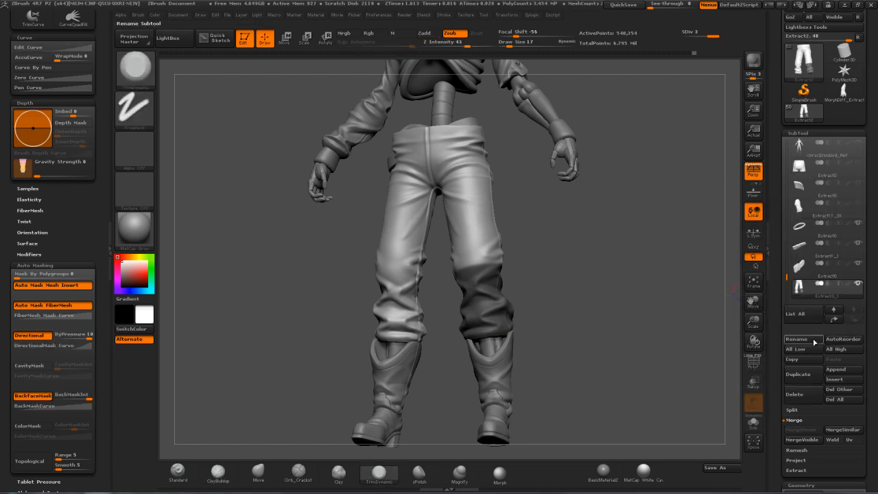
Delete the copy's lower subdivision levels and split its unmasked points into a separate subtool
scroll(784, 398, down, 2)
click(791, 367)
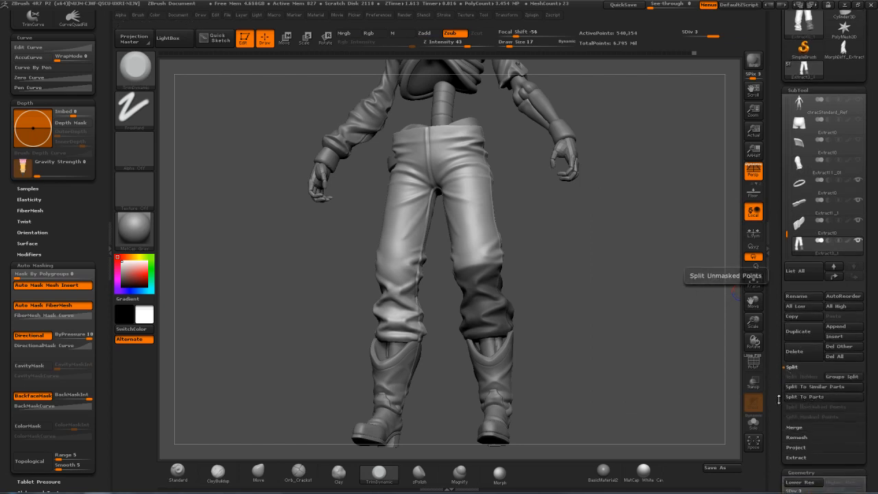
scroll(780, 343, down, 5)
click(798, 371)
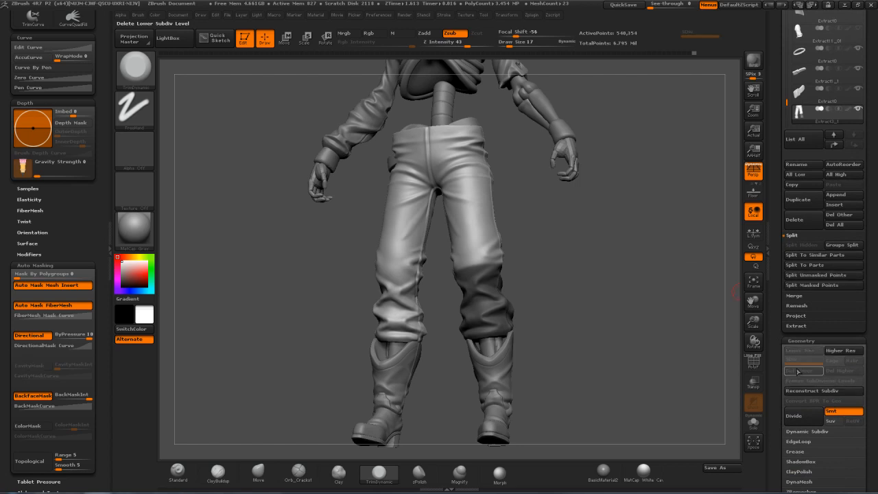
click(816, 275)
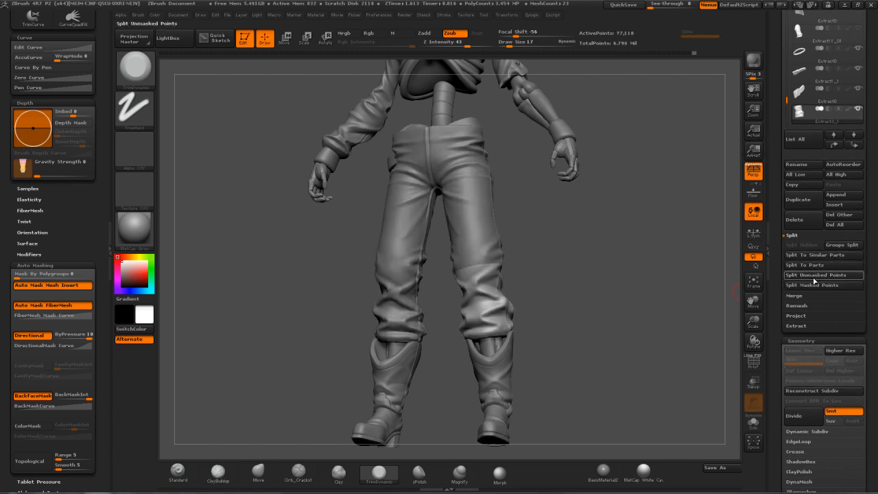
Hide the original trousers subtool to isolate the split-off lower trouser leg around the bones
mouse_move(799, 118)
drag(786, 100, 787, 108)
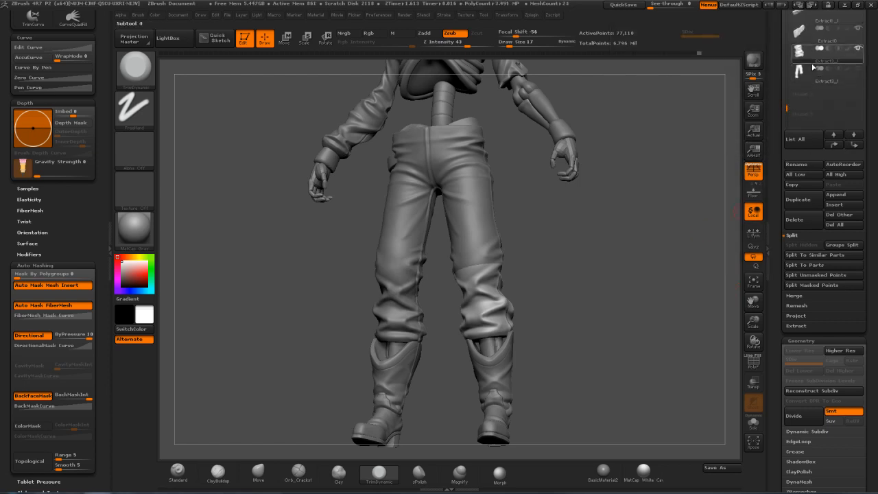
drag(787, 109, 778, 66)
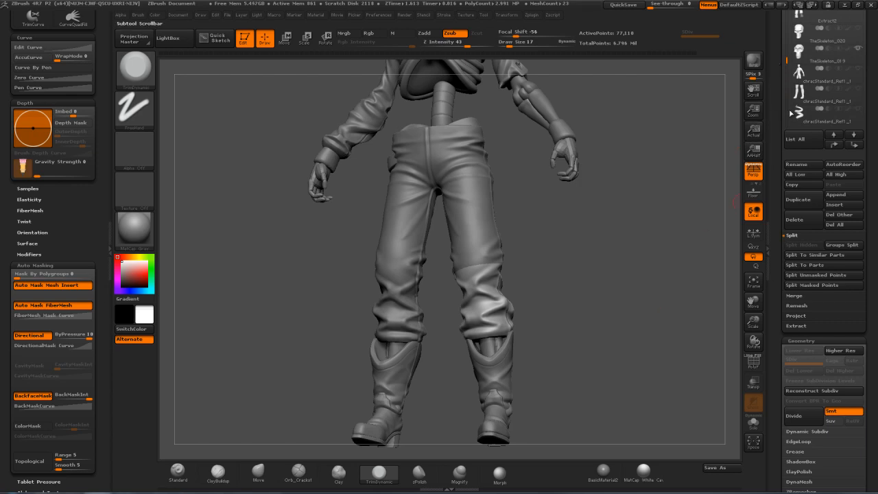
mouse_move(874, 87)
mouse_down()
mouse_move(871, 137)
mouse_move(869, 101)
mouse_up()
click(858, 83)
drag(787, 80, 786, 123)
drag(588, 254, 727, 273)
drag(598, 279, 584, 280)
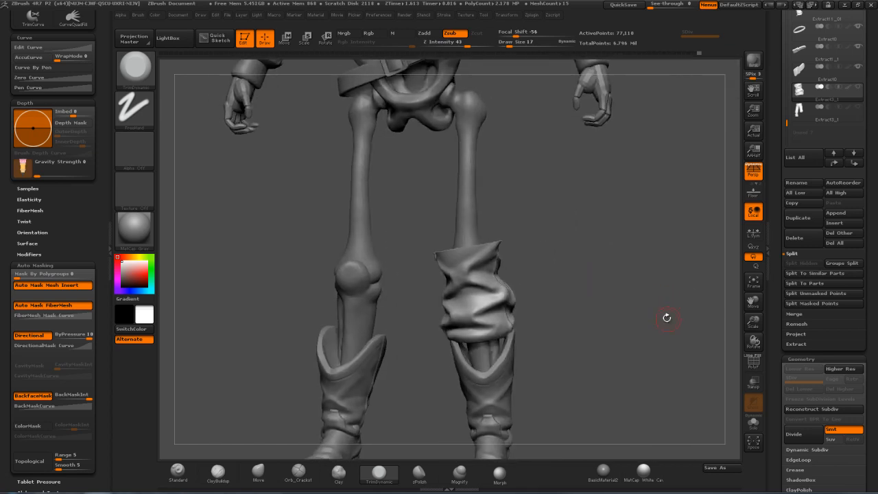
Remesh the split-off trouser leg with DynaMesh at a resolution of 1000
drag(774, 350, 775, 274)
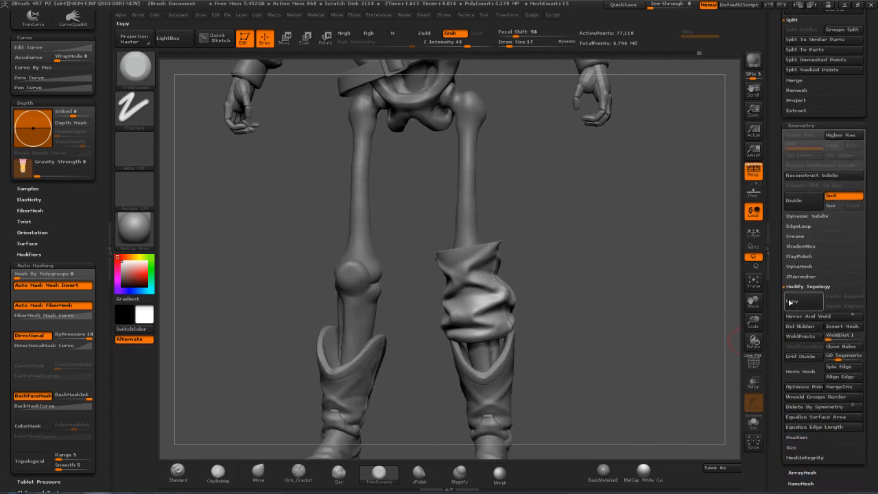
click(794, 267)
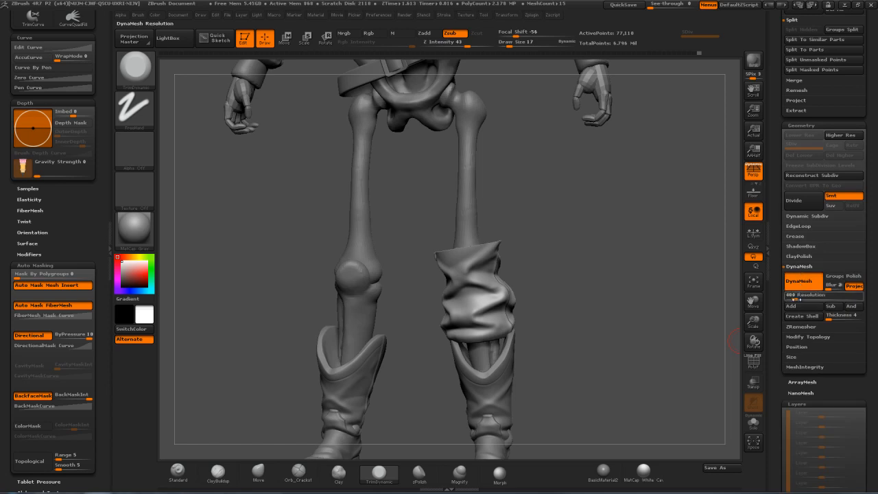
text(1000)
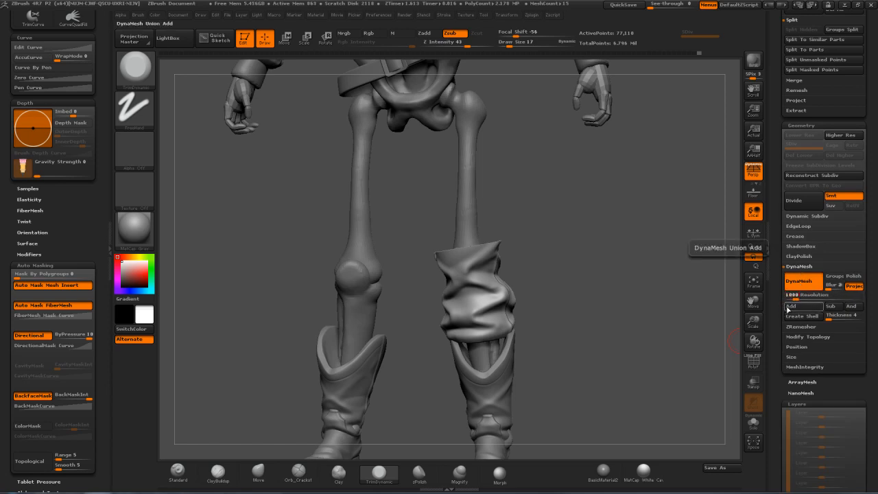
key(Return)
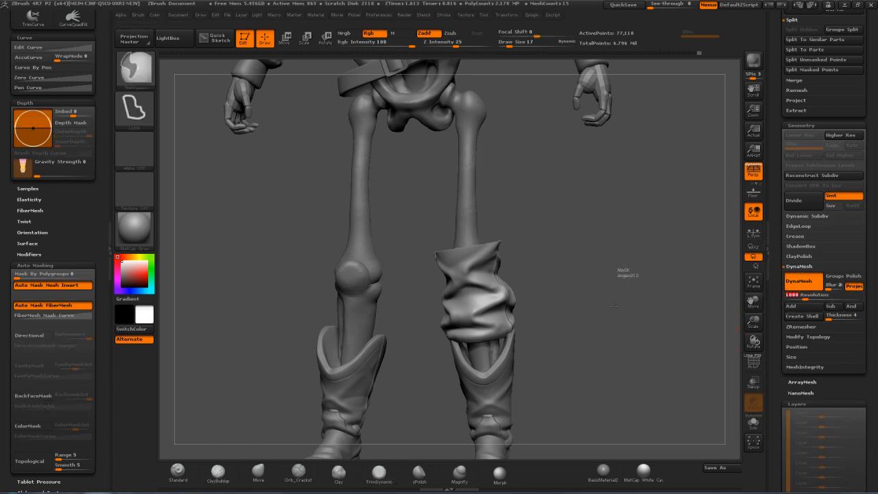
mouse_move(611, 276)
mouse_down()
mouse_move(612, 317)
mouse_move(666, 240)
mouse_move(506, 317)
mouse_up()
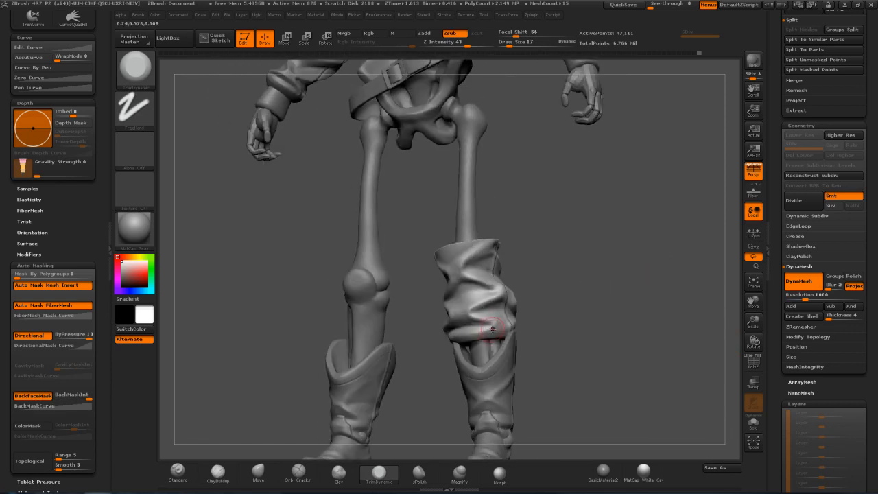
Pull the front hem of the trouser leg piece down into the boot opening with the Move brush
key(s)
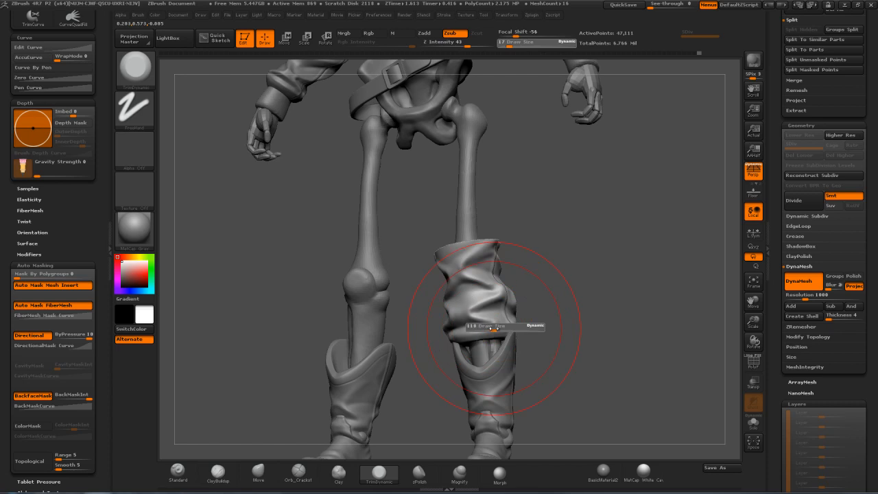
drag(494, 329, 481, 336)
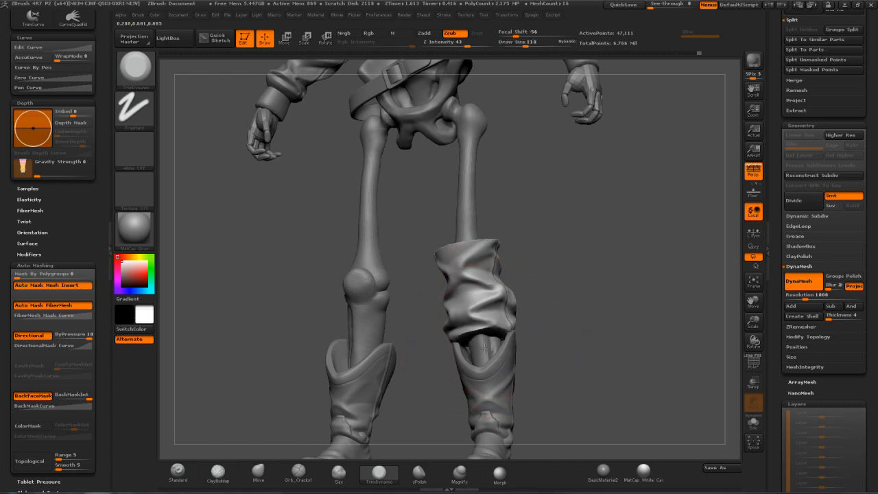
key(b)
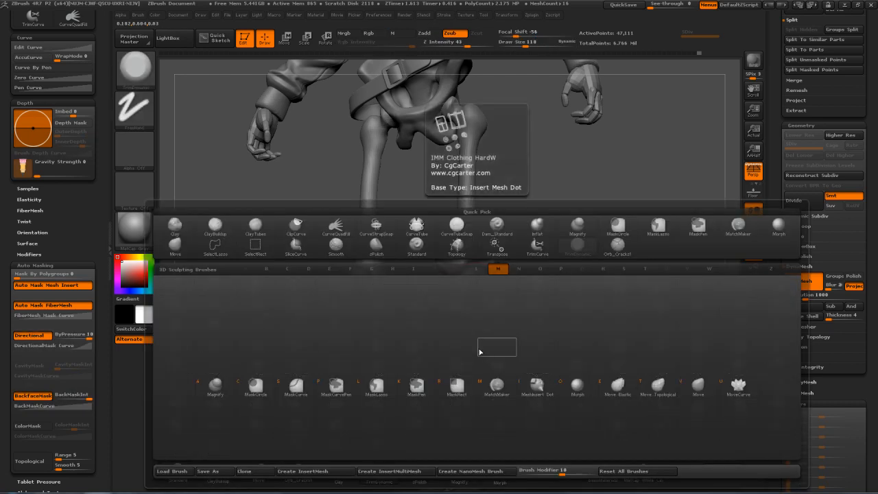
key(v)
key(s)
drag(490, 343, 486, 341)
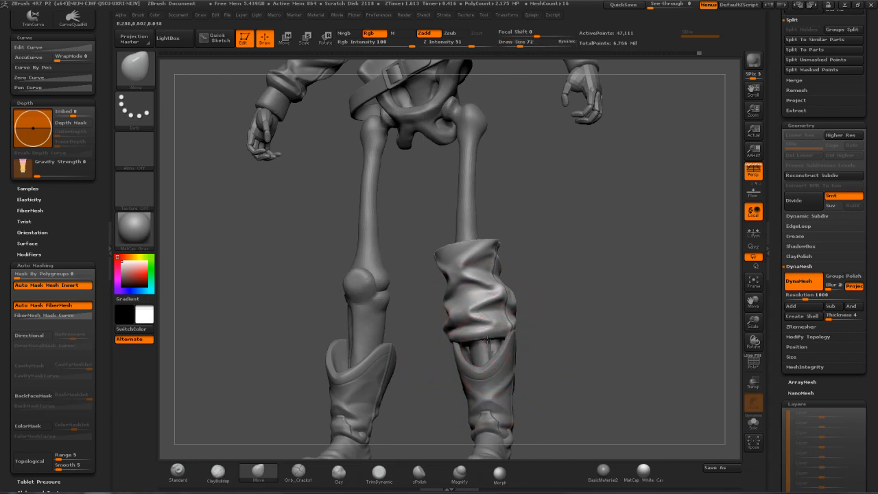
key(s)
mouse_move(468, 327)
mouse_down()
mouse_move(486, 326)
mouse_move(487, 340)
mouse_up()
mouse_move(543, 336)
mouse_down()
mouse_move(488, 352)
mouse_move(485, 365)
mouse_up()
key(s)
mouse_move(432, 354)
mouse_down()
mouse_move(421, 354)
mouse_move(454, 341)
mouse_up()
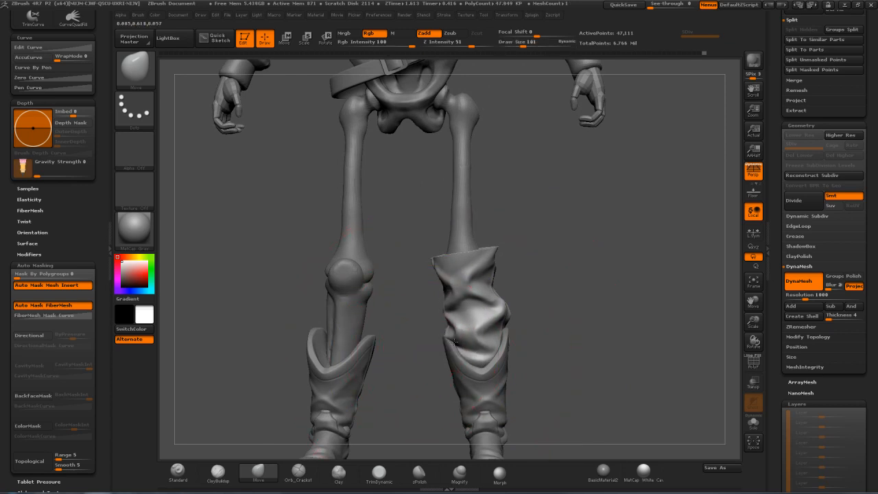
Tuck the outer side and rear hem of the trouser leg piece into the boot with the Move brush
mouse_move(558, 285)
mouse_down()
mouse_move(514, 322)
mouse_move(481, 331)
mouse_move(519, 337)
mouse_up()
key(s)
drag(525, 337, 518, 341)
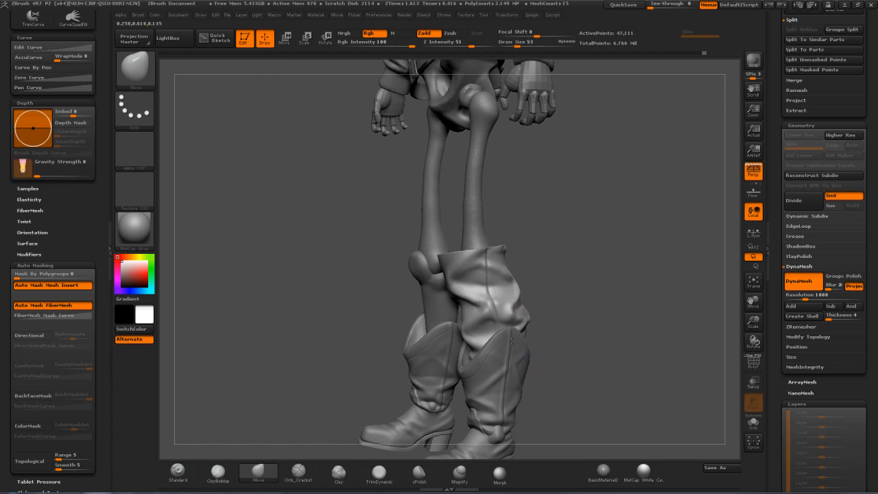
mouse_move(568, 323)
mouse_down()
mouse_move(544, 341)
mouse_move(542, 332)
mouse_move(544, 342)
mouse_up()
key(s)
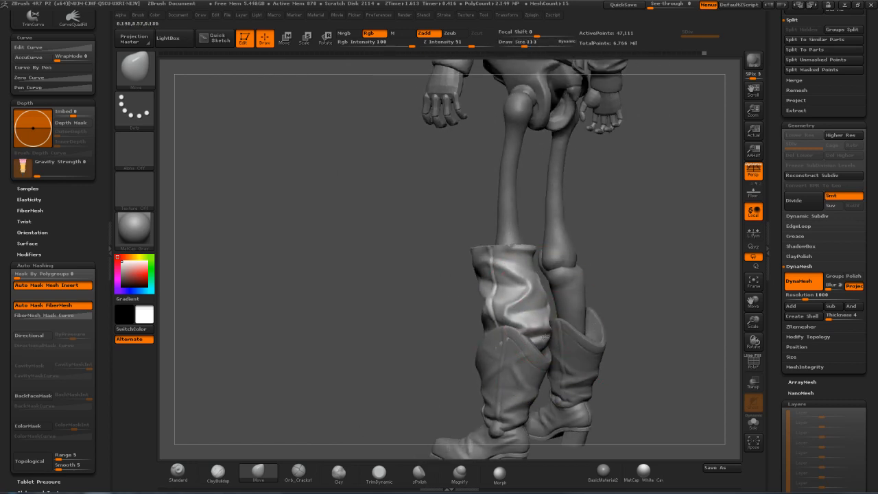
drag(422, 345, 505, 332)
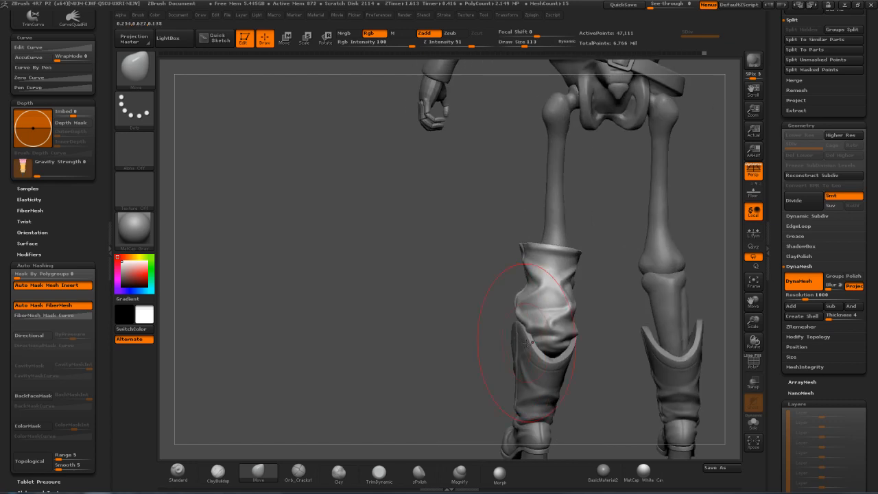
Adjust the folds and side contours of the trouser leg piece above the boot with the Move brush
drag(600, 323, 576, 288)
key(s)
mouse_move(558, 335)
mouse_down()
mouse_move(590, 308)
mouse_move(502, 303)
mouse_up()
key(s)
drag(446, 306, 503, 307)
drag(499, 257, 524, 252)
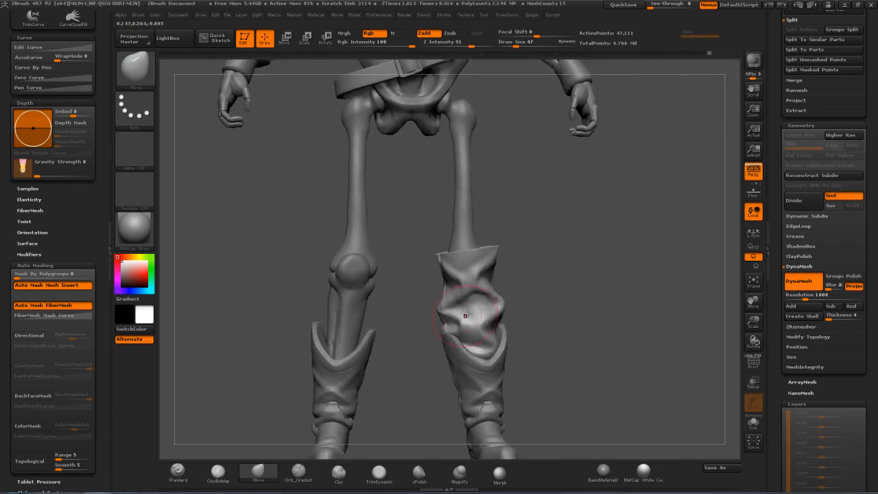
mouse_move(416, 316)
mouse_down()
mouse_move(439, 316)
mouse_move(419, 317)
mouse_move(444, 333)
mouse_move(441, 312)
mouse_up()
key(s)
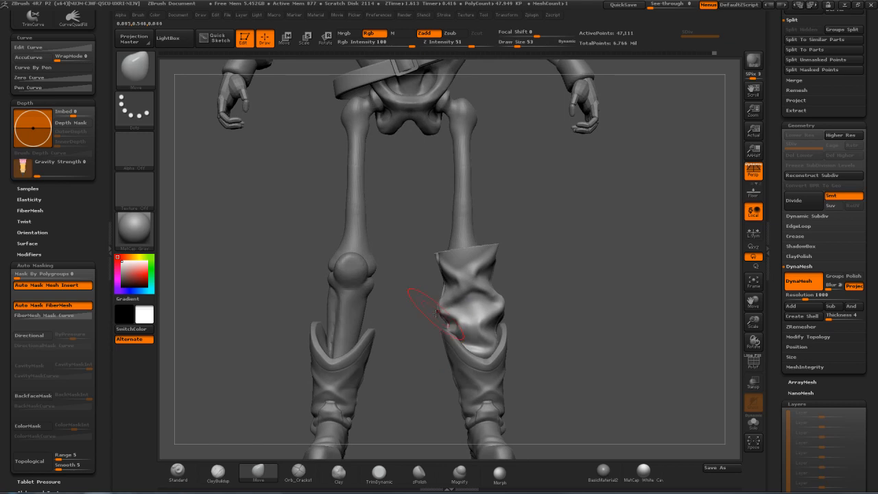
mouse_move(542, 281)
mouse_down()
mouse_move(592, 279)
mouse_move(546, 279)
mouse_up()
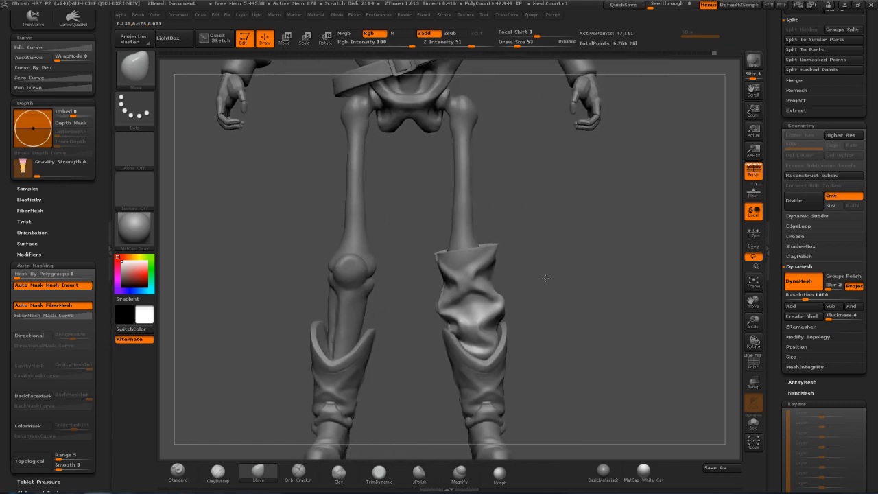
Mask the inner area of the trouser leg piece's top face with the MaskPen brush at draw size 30, leaving a rim
mouse_move(575, 232)
mouse_down()
mouse_move(576, 250)
mouse_move(596, 251)
mouse_move(560, 253)
mouse_move(597, 249)
mouse_move(587, 249)
mouse_move(587, 288)
mouse_move(503, 181)
mouse_move(579, 218)
mouse_move(495, 217)
mouse_up()
key(s)
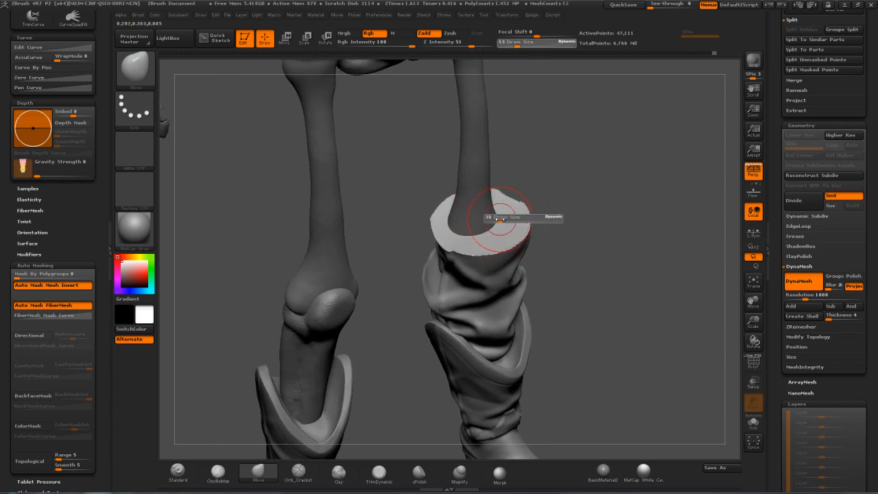
click(500, 220)
key(ctrl)
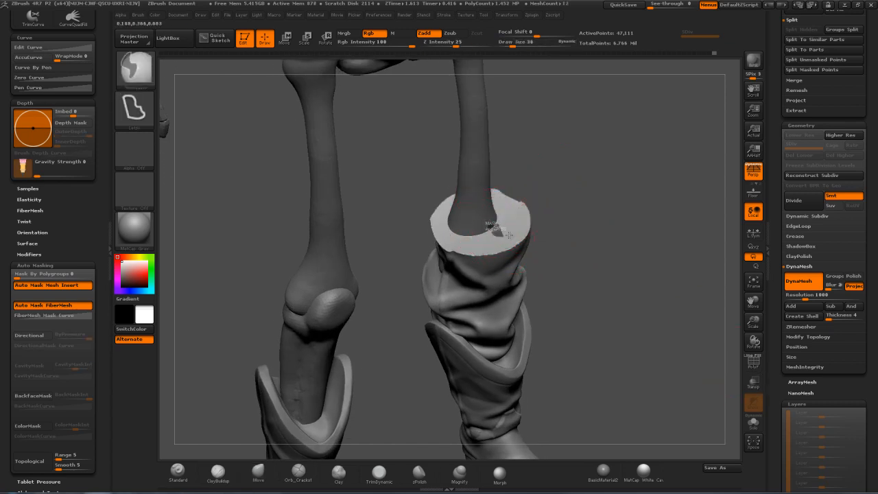
ctrl+click(135, 67)
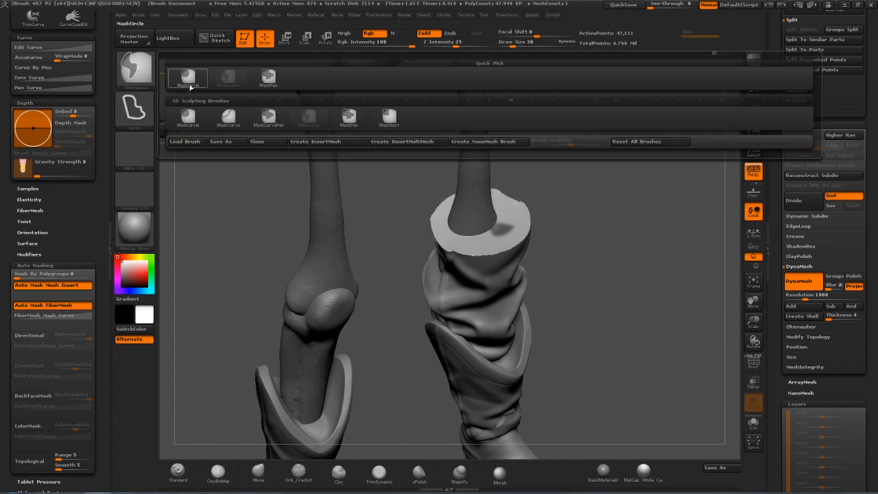
click(268, 77)
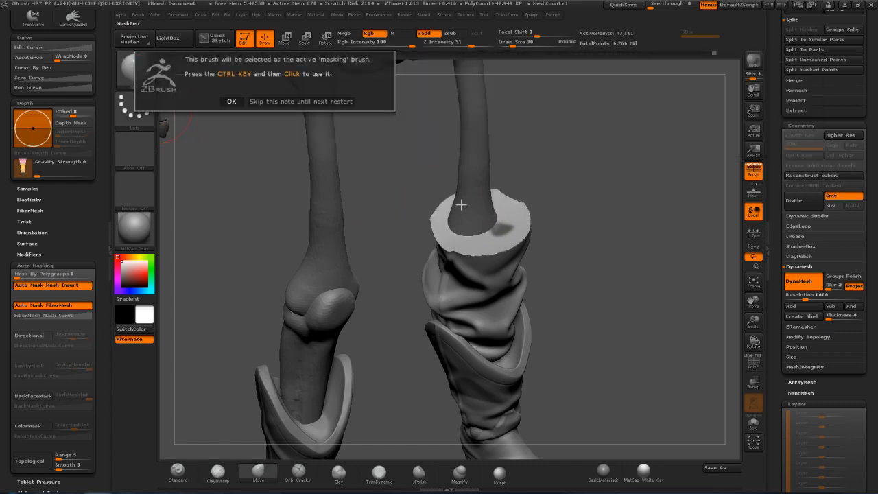
click(278, 101)
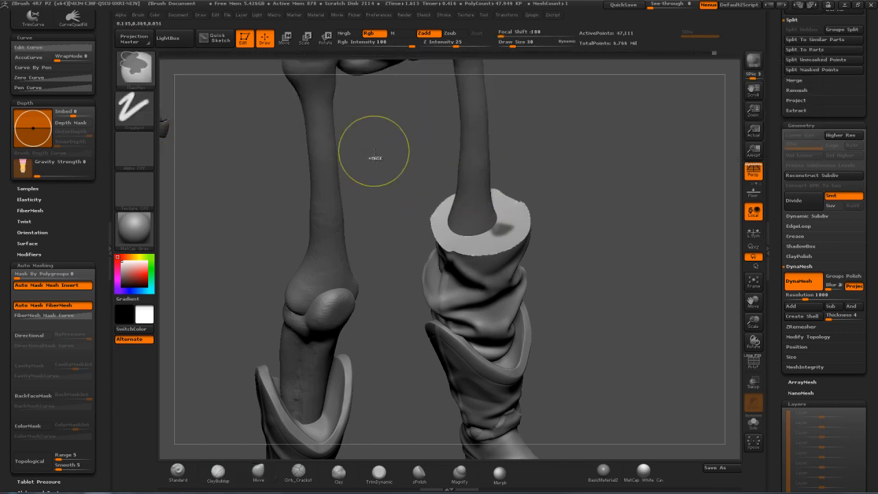
ctrl+drag(480, 217, 483, 221)
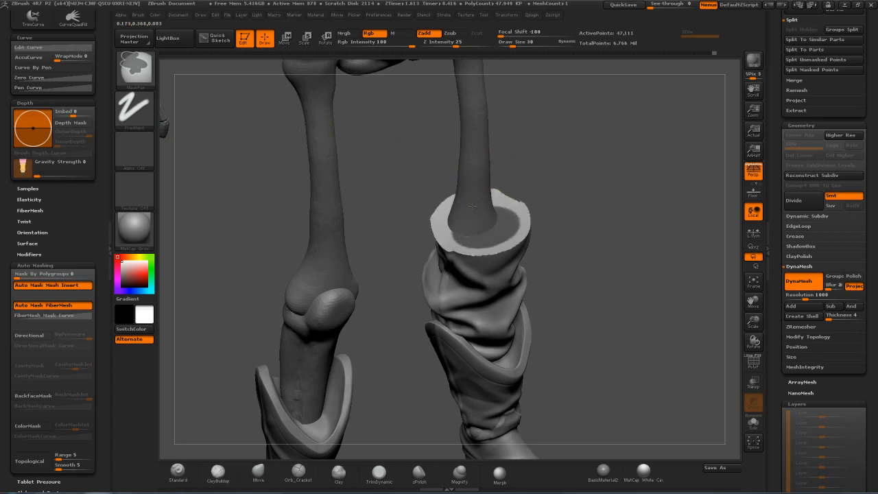
Isolate the trouser leg piece, then soften and invert the mask so only the inner top face is editable
click(753, 424)
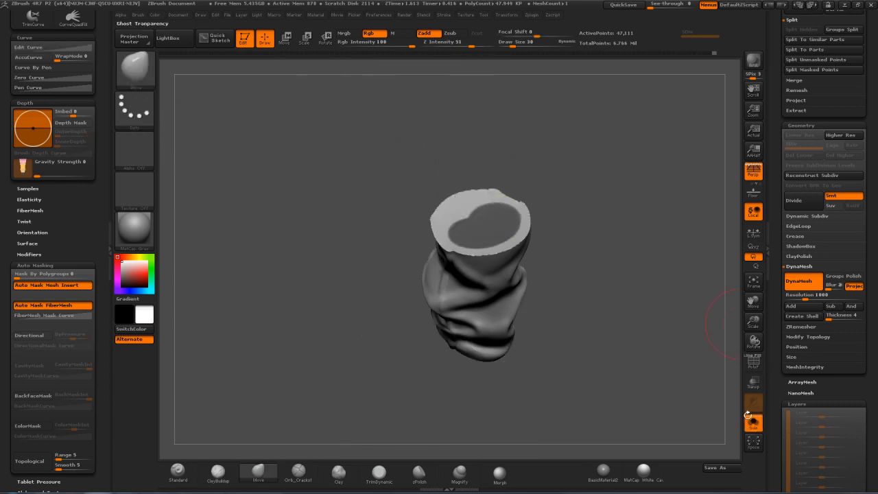
mouse_move(573, 179)
mouse_down()
mouse_move(595, 140)
mouse_move(574, 158)
mouse_up()
ctrl+click(491, 216)
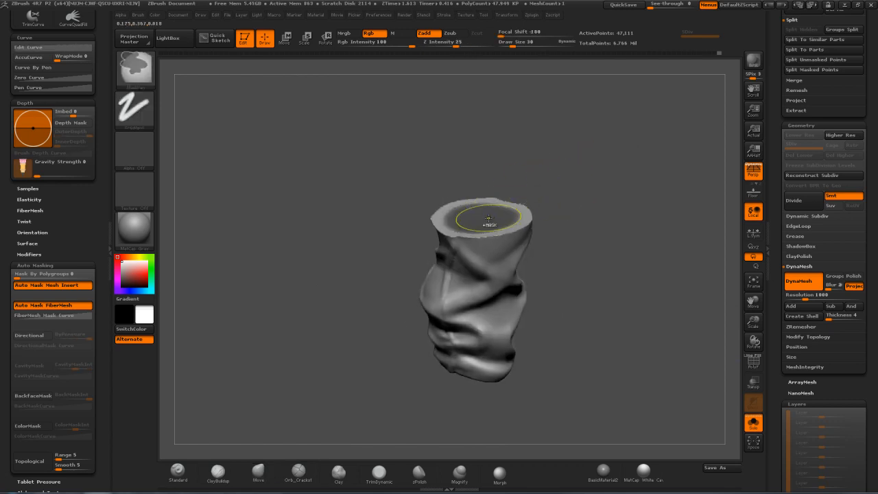
ctrl+click(554, 192)
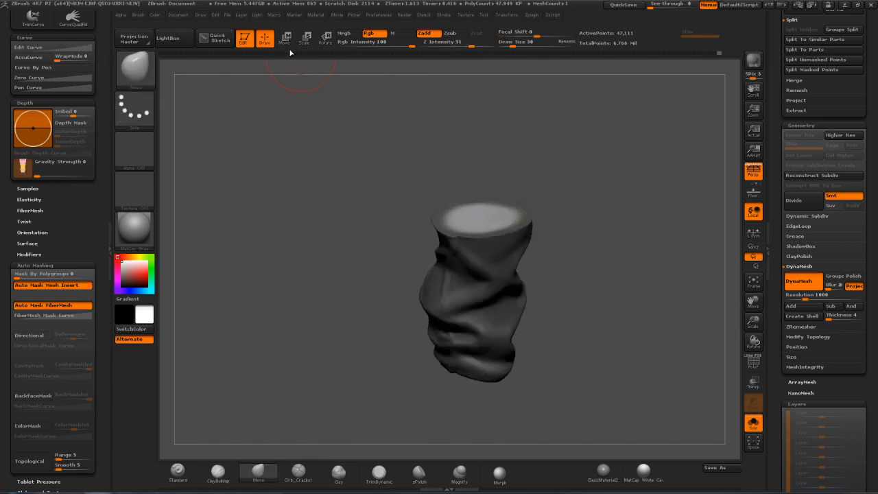
Hollow the piece's upper opening by moving the unmasked face down inside it with Transpose, then clear the mask and remesh with DynaMesh
click(286, 40)
drag(557, 194, 563, 157)
mouse_move(489, 217)
mouse_down()
mouse_move(519, 422)
mouse_move(510, 419)
mouse_up()
drag(500, 319, 505, 355)
key(ctrl+z)
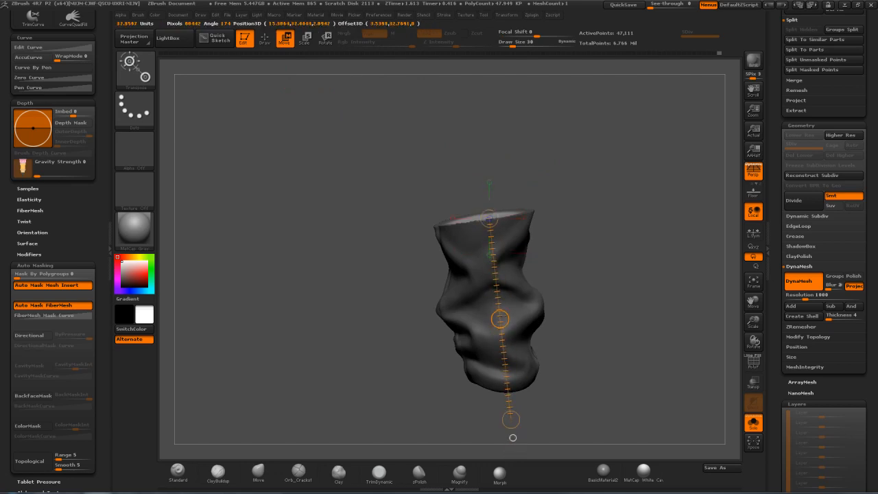
drag(500, 319, 504, 354)
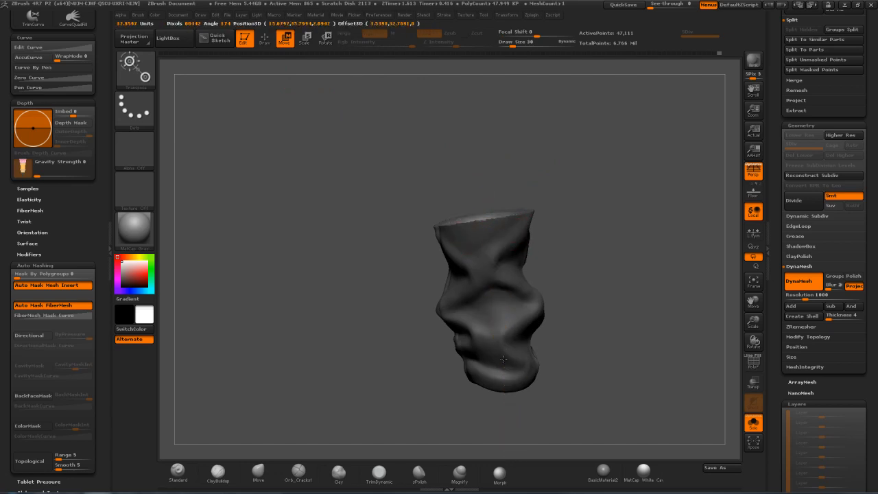
mouse_move(502, 361)
right_down()
mouse_move(539, 359)
mouse_move(555, 384)
right_up()
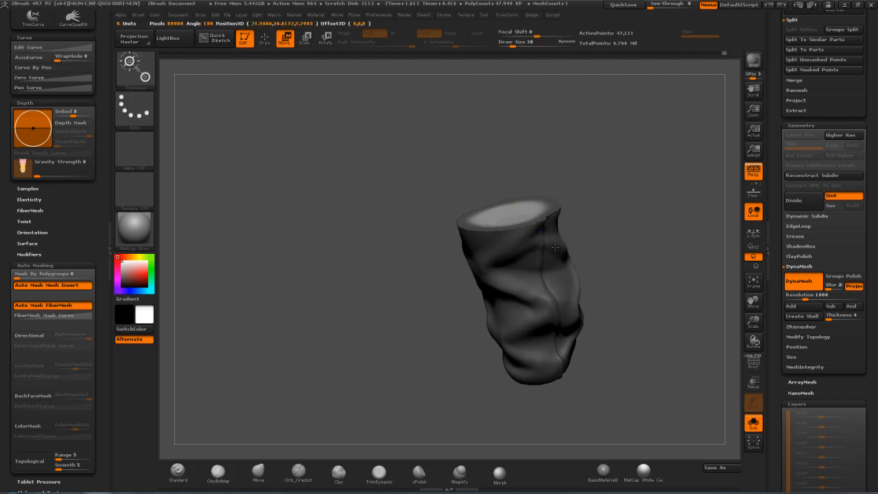
drag(520, 333, 525, 353)
key(q)
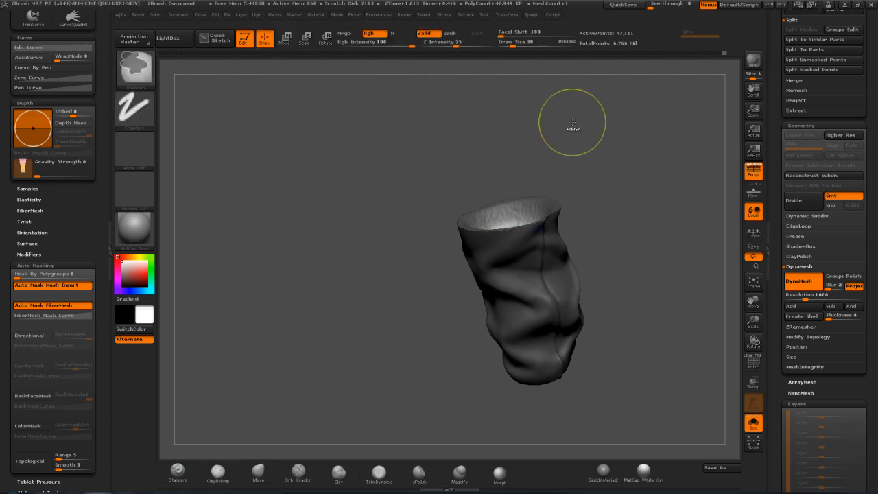
drag(539, 175, 574, 162)
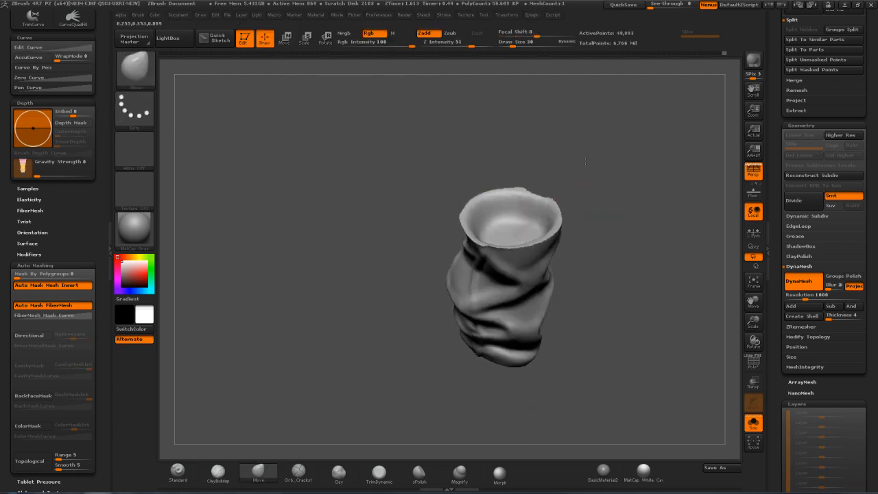
Select ClipCurve as the clipping brush for cutting the trouser leg's upper rim
mouse_move(578, 114)
mouse_down()
mouse_move(621, 170)
mouse_move(597, 159)
mouse_move(578, 174)
mouse_move(490, 173)
mouse_move(549, 299)
mouse_move(543, 325)
mouse_up()
key(ctrl)
ctrl+drag(484, 474, 485, 476)
mouse_move(578, 171)
mouse_down()
mouse_move(595, 180)
mouse_move(611, 144)
mouse_up()
key(ctrl+shift)
ctrl+shift+click(135, 69)
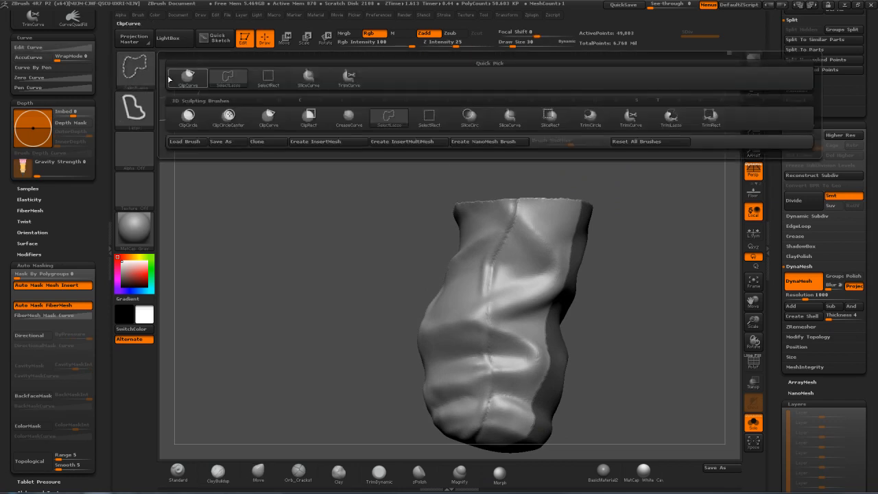
ctrl+shift+click(217, 78)
Try to clip several jagged notches across the upper rim with one zigzag ClipCurve stroke, and undo it
drag(643, 188, 676, 190)
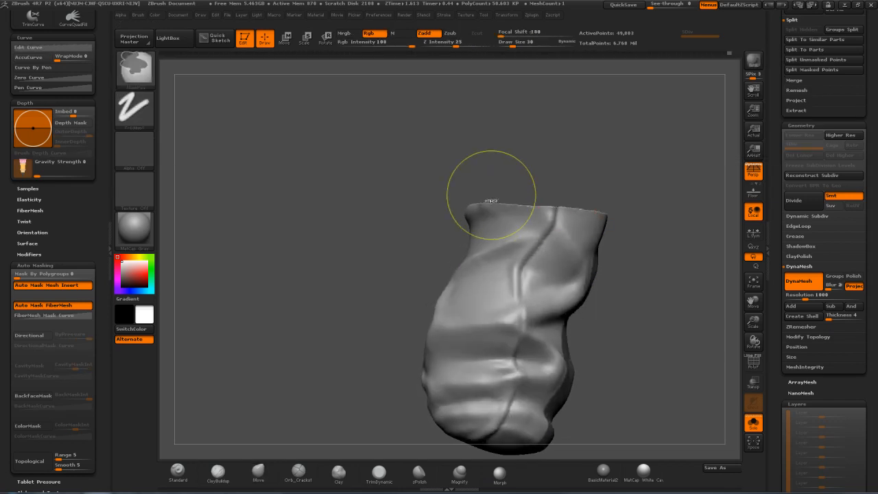
key(shift)
ctrl+shift+drag(480, 176, 505, 226)
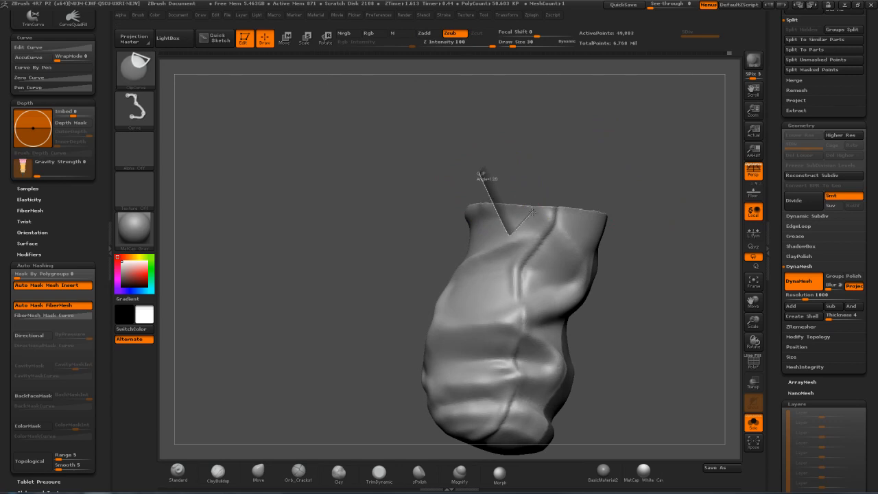
mouse_move(540, 211)
ctrl+shift+mouse_down()
mouse_move(561, 250)
mouse_move(553, 259)
ctrl+shift+mouse_up()
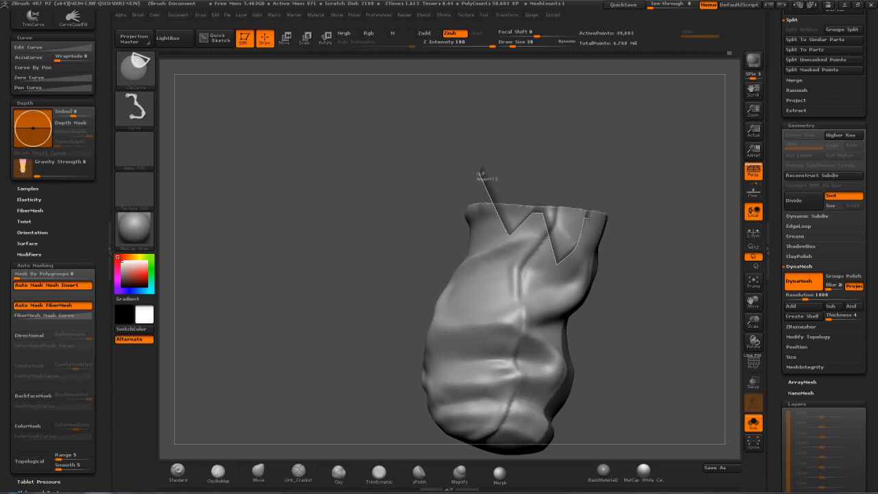
ctrl+shift+drag(481, 172, 480, 171)
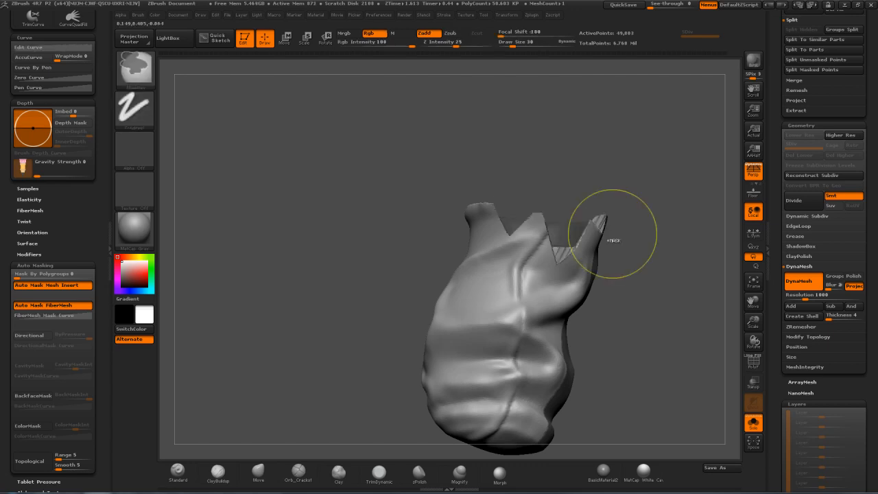
mouse_move(627, 169)
mouse_down()
mouse_move(596, 169)
mouse_move(583, 182)
mouse_move(617, 152)
mouse_move(611, 134)
mouse_up()
key(ctrl+z)
Clip two separate V-shaped notches into the upper rim on either side of the seam with ClipCurve
key(ctrl+shift)
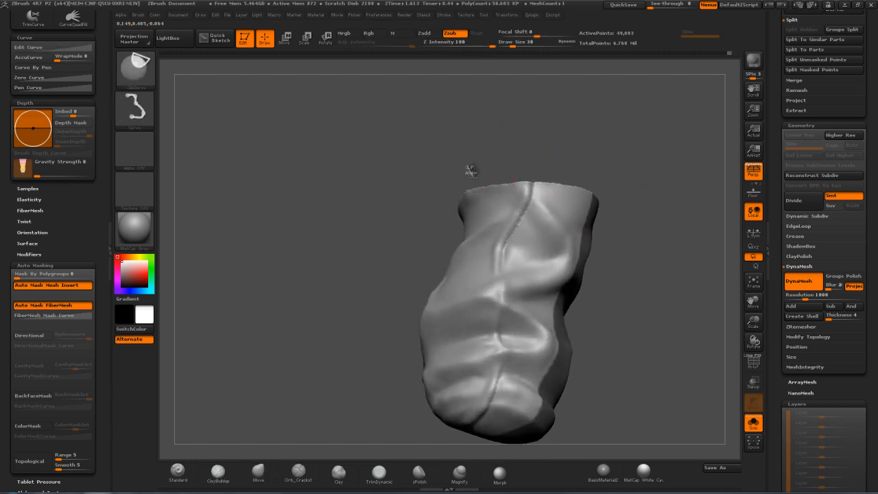
mouse_move(517, 212)
ctrl+shift+mouse_down()
mouse_move(547, 145)
mouse_move(603, 177)
mouse_move(575, 134)
ctrl+shift+mouse_up()
drag(466, 155, 484, 147)
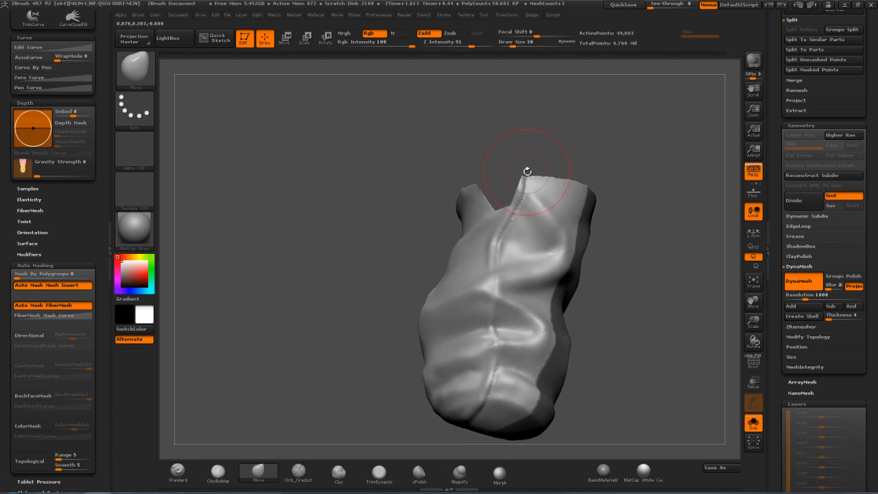
key(ctrl+shift)
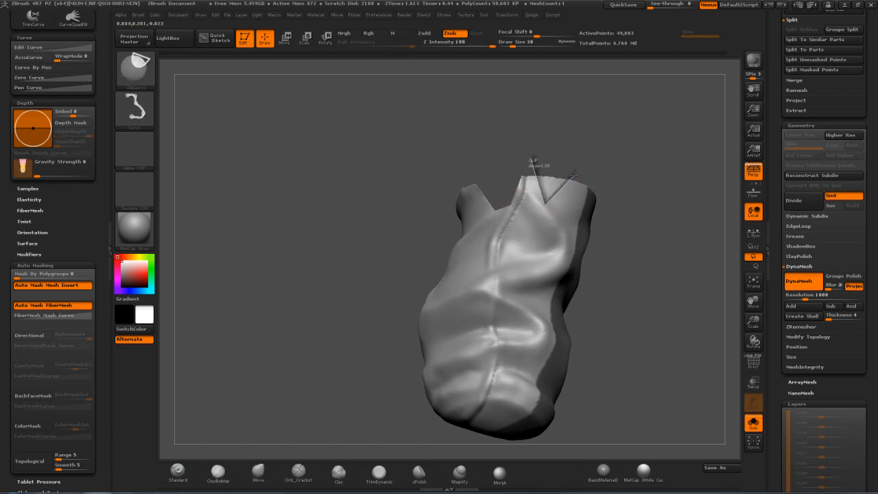
drag(573, 176, 575, 172)
Clip further notches into the uncut stretches of the upper rim with ClipCurve and remesh the piece with DynaMesh
mouse_move(623, 151)
mouse_down()
mouse_move(616, 247)
mouse_move(657, 166)
mouse_move(546, 179)
mouse_move(557, 200)
mouse_up()
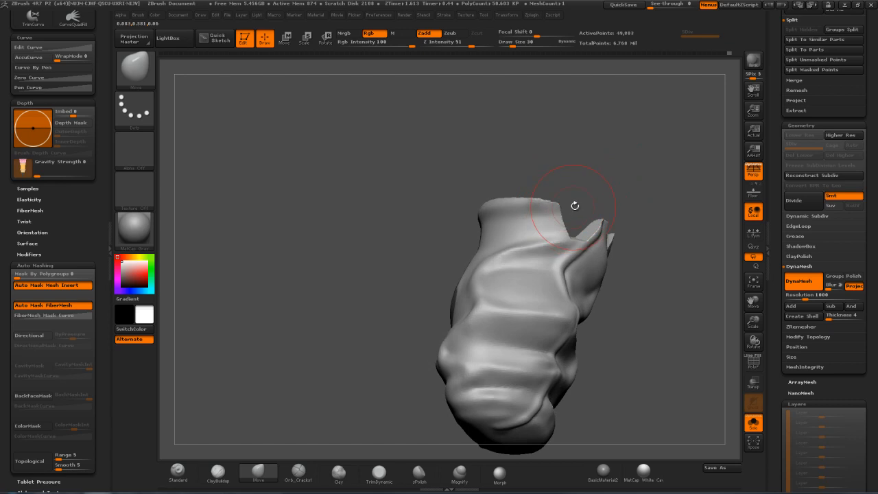
key(ctrl+shift)
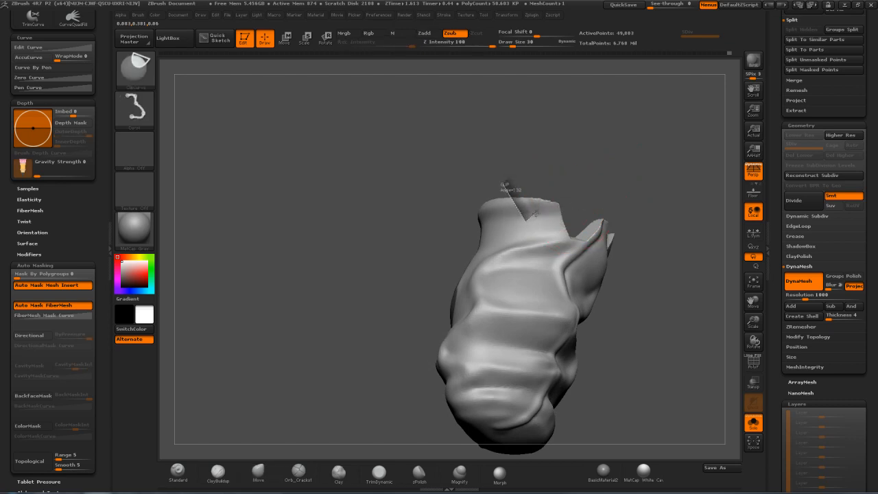
ctrl+shift+drag(572, 210, 570, 210)
mouse_move(617, 180)
mouse_down()
mouse_move(583, 199)
mouse_move(537, 207)
mouse_move(586, 188)
mouse_move(603, 250)
mouse_move(528, 205)
mouse_move(601, 181)
mouse_move(558, 191)
mouse_up()
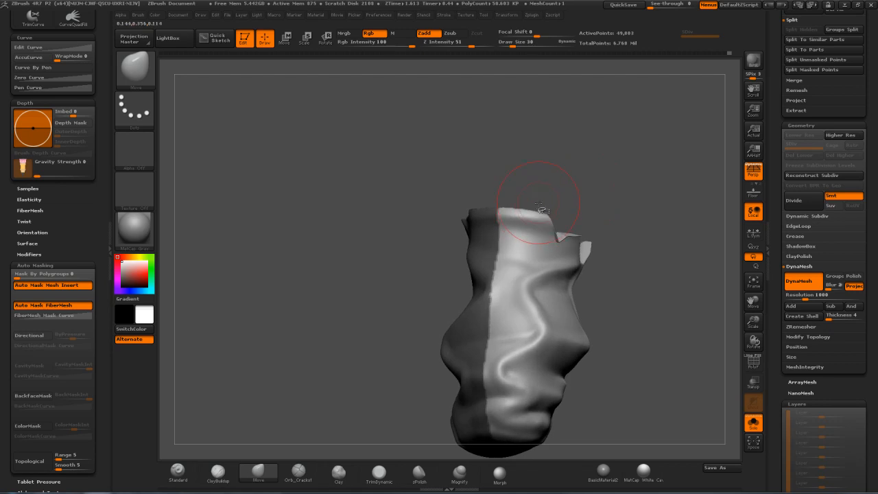
key(ctrl+shift)
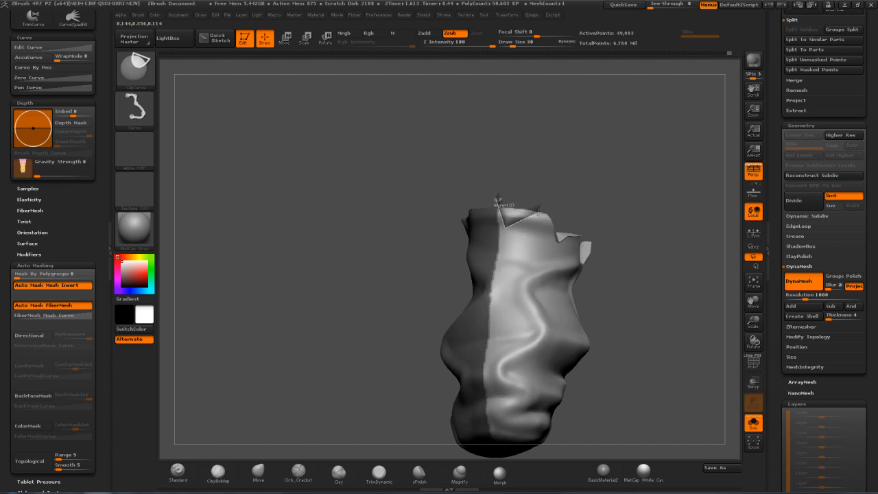
ctrl+shift+drag(542, 211, 547, 208)
mouse_move(582, 184)
mouse_down()
mouse_move(553, 176)
mouse_move(616, 127)
mouse_up()
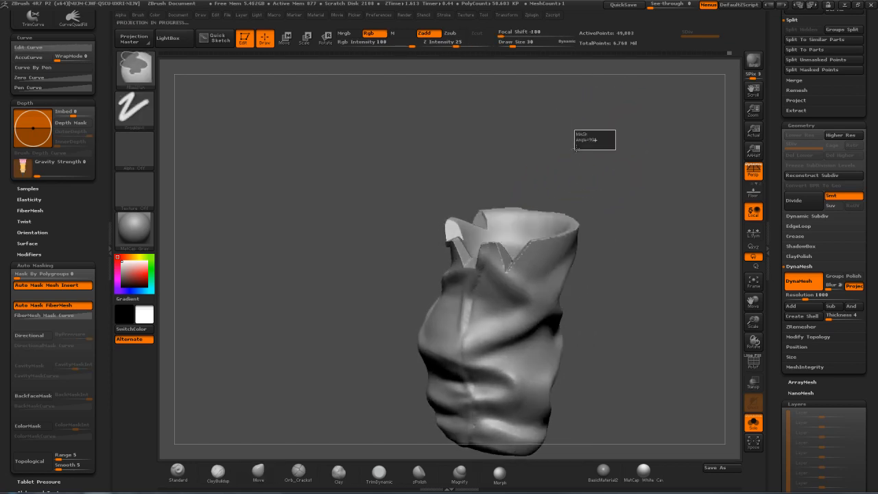
Smooth the cut edges of the rim notches with the Smooth brush at draw size 7 and remesh the piece
drag(611, 146, 557, 206)
key(s)
drag(540, 245, 534, 245)
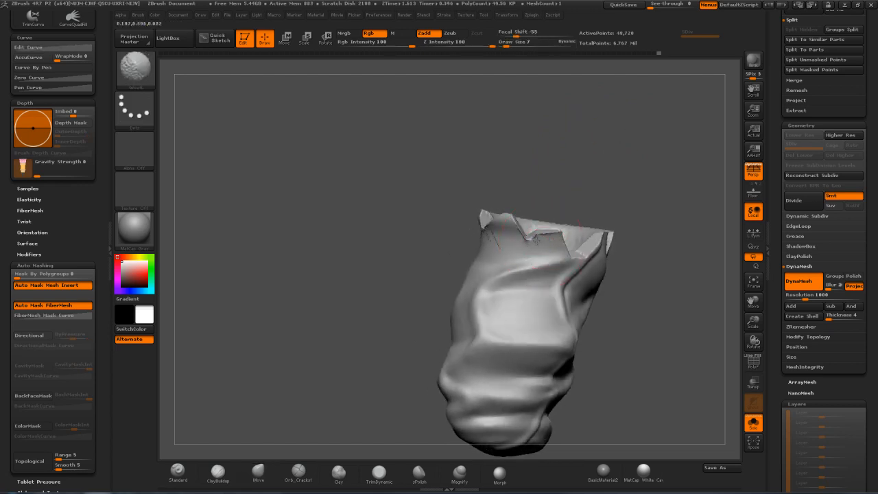
mouse_move(533, 180)
mouse_down()
mouse_move(495, 241)
mouse_move(494, 222)
mouse_up()
ctrl+drag(582, 151, 551, 174)
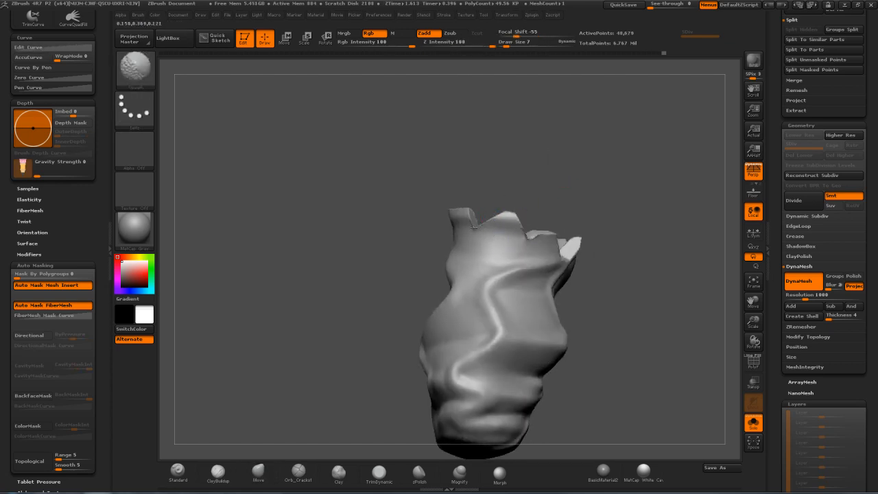
drag(593, 201, 580, 198)
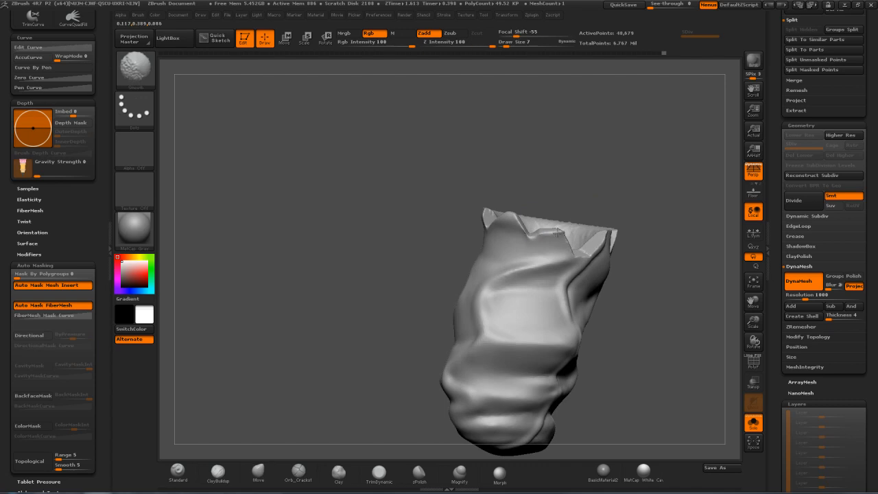
drag(653, 177, 613, 176)
mouse_move(680, 193)
mouse_down()
mouse_move(661, 183)
mouse_move(694, 190)
mouse_move(552, 169)
mouse_move(626, 177)
mouse_move(571, 195)
mouse_move(559, 211)
mouse_up()
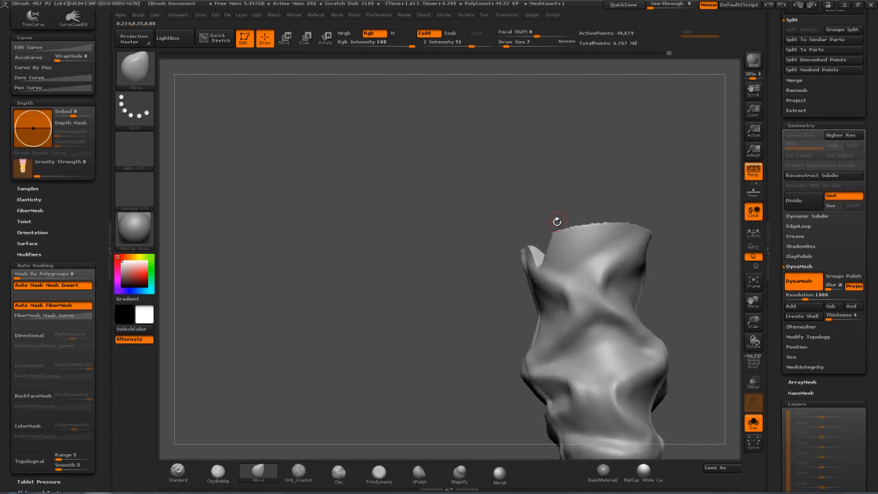
Switch the masking brush to MaskLasso and mask everything on the piece except one torn flap of the rim
key(shift)
ctrl+click(135, 66)
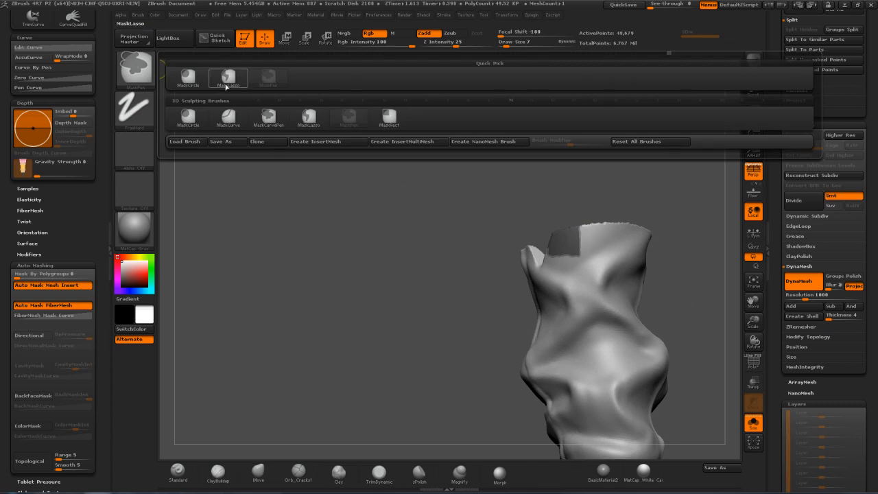
mouse_move(574, 210)
mouse_down()
mouse_move(583, 185)
mouse_move(543, 218)
mouse_up()
key(ctrl)
ctrl+drag(583, 257, 623, 172)
key(ctrl+i)
Enlarge the Move brush and reshape the unmasked torn flap of the upper rim
mouse_move(592, 205)
mouse_down()
mouse_move(490, 210)
mouse_move(440, 190)
mouse_move(602, 206)
mouse_move(577, 231)
mouse_up()
key(s)
click(570, 230)
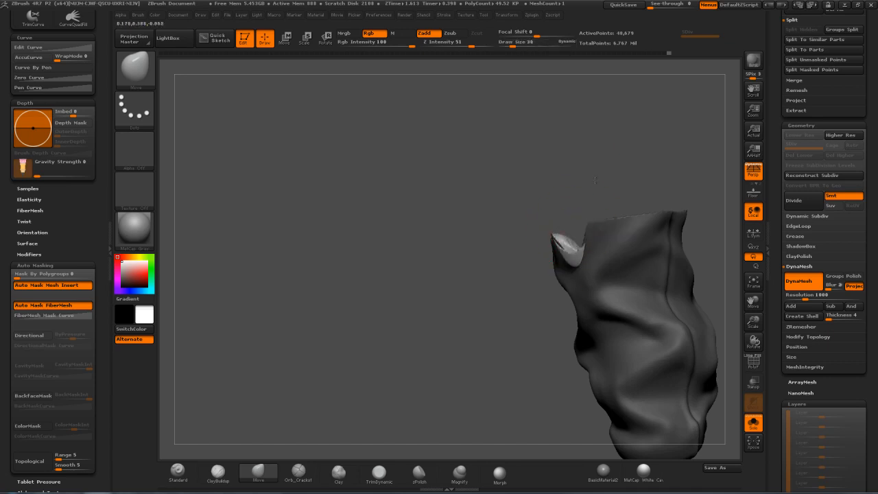
drag(584, 197, 585, 243)
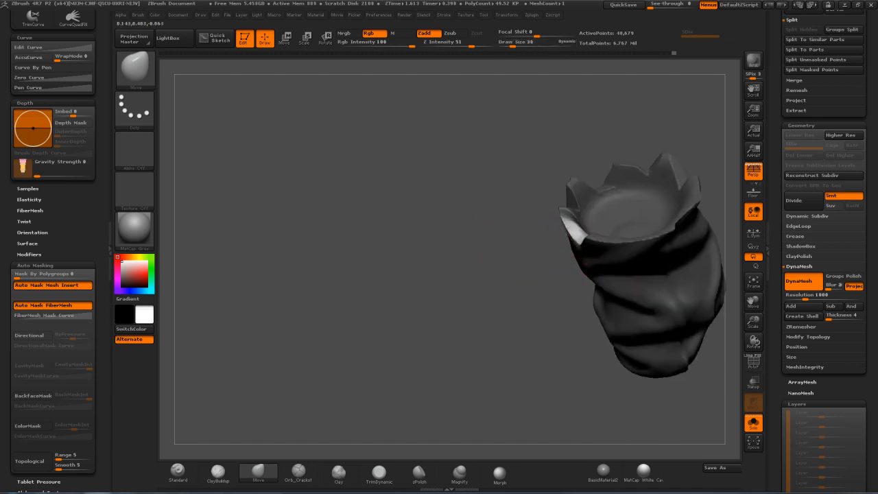
drag(504, 236, 540, 190)
Refine the torn rim points with the brush at draw size 13, clear the mask and remesh the piece
key(s)
click(572, 244)
mouse_move(655, 196)
ctrl+mouse_down()
mouse_move(675, 189)
mouse_move(594, 268)
mouse_move(658, 213)
mouse_move(668, 167)
mouse_move(641, 173)
mouse_move(683, 198)
mouse_move(629, 192)
mouse_move(686, 182)
mouse_move(573, 192)
mouse_move(623, 172)
mouse_move(598, 183)
mouse_move(635, 230)
mouse_move(623, 185)
mouse_move(594, 202)
ctrl+mouse_up()
mouse_move(482, 246)
ctrl+mouse_down()
mouse_move(486, 295)
mouse_move(537, 419)
ctrl+mouse_up()
mouse_move(437, 333)
mouse_down()
mouse_move(512, 274)
mouse_move(559, 182)
mouse_up()
mouse_move(559, 183)
alt+mouse_down()
mouse_move(564, 223)
mouse_move(577, 212)
alt+mouse_up()
mouse_move(522, 237)
ctrl+shift+mouse_down()
mouse_move(542, 252)
mouse_move(580, 211)
ctrl+shift+mouse_up()
mouse_move(635, 194)
mouse_down()
mouse_move(646, 256)
mouse_move(591, 177)
mouse_up()
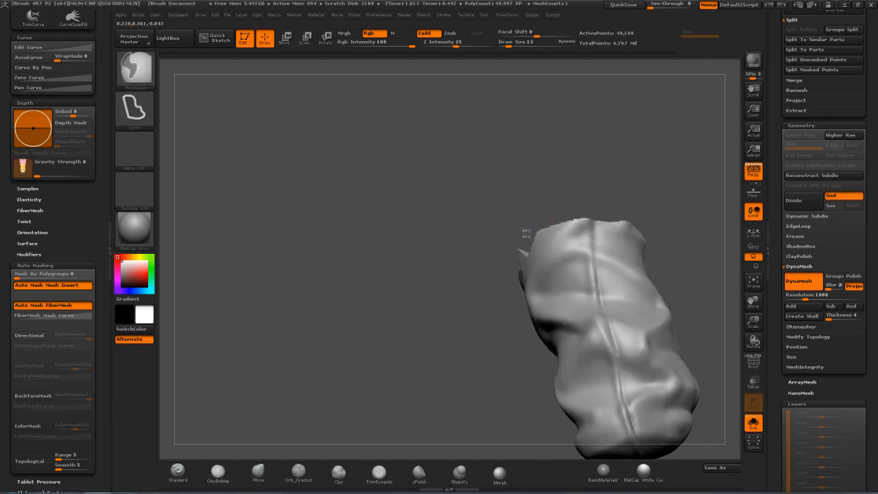
Cut two more V-shaped notches into the upper rim of the trouser piece and remesh it
mouse_move(558, 241)
ctrl+mouse_down()
mouse_move(546, 214)
mouse_move(532, 238)
mouse_move(580, 199)
ctrl+mouse_up()
key(ctrl+z)
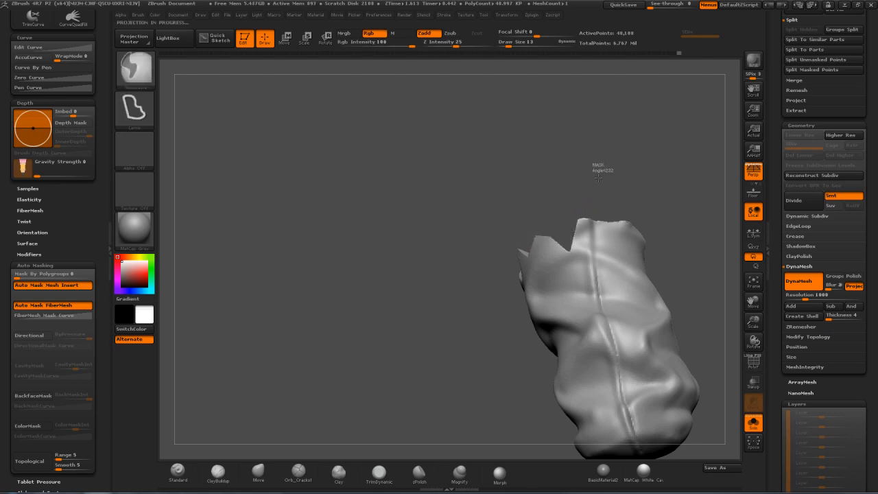
mouse_move(666, 153)
mouse_down()
mouse_move(679, 159)
mouse_move(669, 258)
mouse_move(657, 206)
mouse_move(598, 200)
mouse_move(591, 255)
mouse_up()
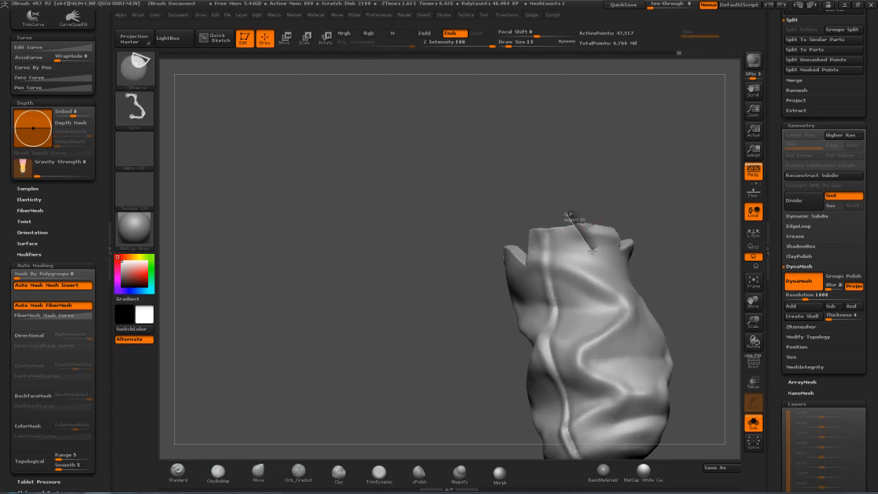
ctrl+shift+drag(595, 213, 597, 212)
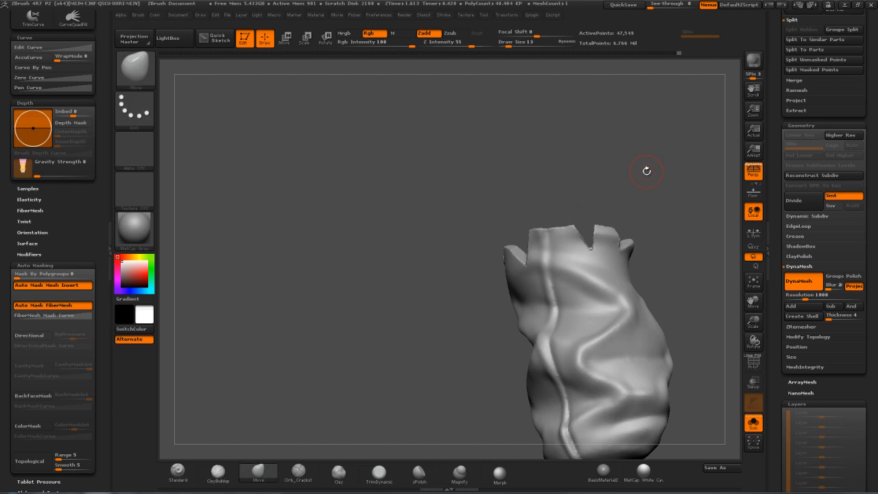
Deepen and soften the new rim notches with the Move brush at draw size 13
drag(643, 170, 635, 187)
shift+drag(588, 260, 588, 268)
mouse_move(667, 168)
mouse_down()
mouse_move(642, 212)
mouse_move(646, 200)
mouse_move(616, 173)
mouse_move(627, 183)
mouse_move(609, 199)
mouse_move(640, 190)
mouse_move(625, 183)
mouse_up()
key(shift)
shift+drag(549, 254, 546, 265)
drag(630, 209, 612, 213)
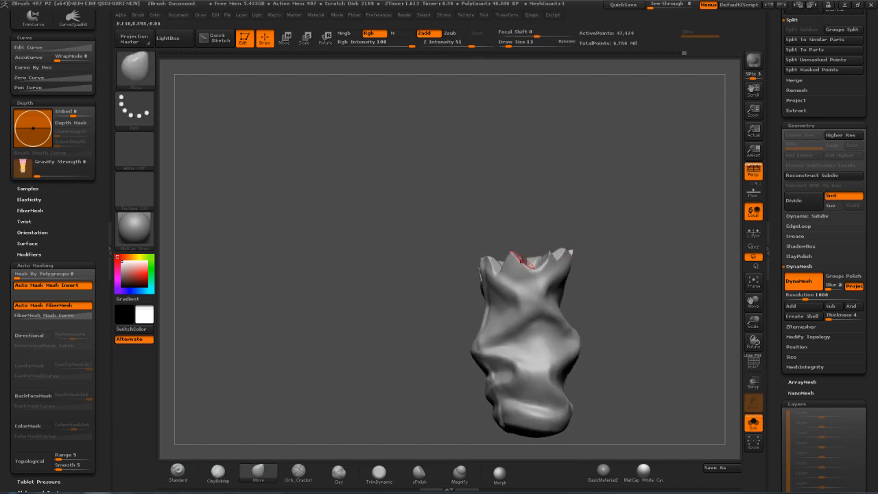
Vary the Move brush size, ending at draw size 22, and reshape the torn points between the rim notches
key(s)
drag(523, 261, 522, 261)
mouse_move(537, 227)
mouse_down()
mouse_move(524, 232)
mouse_move(521, 264)
mouse_up()
drag(552, 208, 532, 216)
key(s)
mouse_move(498, 246)
mouse_down()
mouse_move(458, 224)
mouse_move(450, 265)
mouse_up()
key(s)
drag(462, 209, 477, 221)
key(s)
mouse_move(429, 241)
mouse_down()
mouse_move(419, 241)
mouse_move(430, 262)
mouse_up()
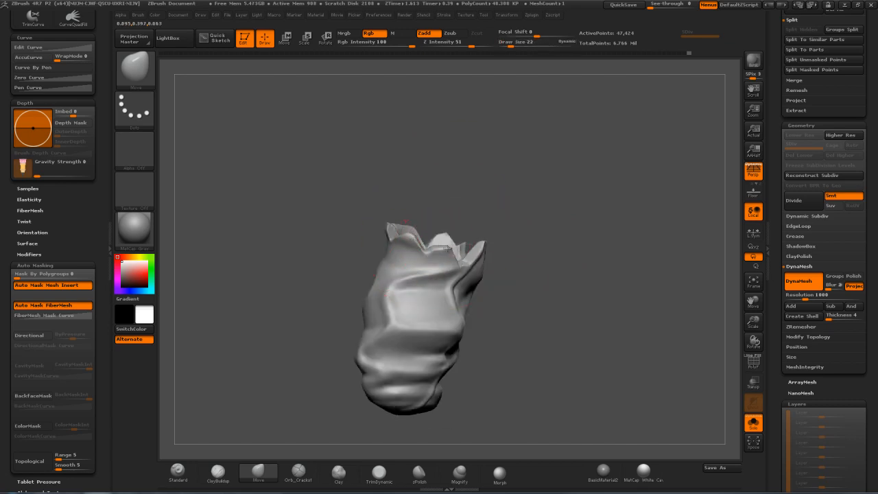
Adjust the remaining torn flaps around the rim from several sides with the Move brush at draw size 22
drag(489, 204, 519, 239)
drag(447, 248, 451, 246)
mouse_move(488, 211)
mouse_down()
mouse_move(481, 218)
mouse_move(495, 238)
mouse_up()
mouse_move(588, 206)
mouse_down()
mouse_move(564, 214)
mouse_move(501, 194)
mouse_up()
drag(569, 184, 561, 196)
drag(598, 223, 538, 187)
drag(589, 201, 547, 199)
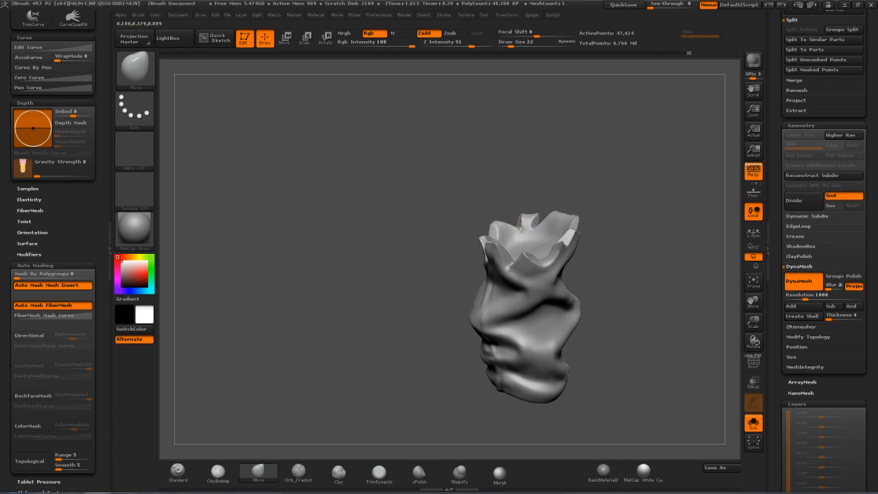
mouse_move(546, 191)
mouse_down()
mouse_move(561, 204)
mouse_move(584, 198)
mouse_move(567, 224)
mouse_move(560, 215)
mouse_up()
Refine the rim tips at draw size 9 and reshape the piece's upper opening with the Move brush at draw size 42
key(s)
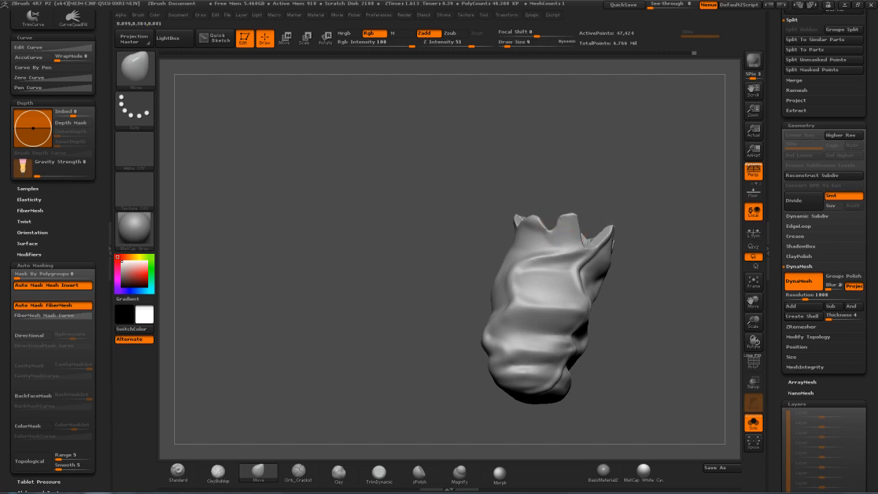
drag(568, 182, 530, 222)
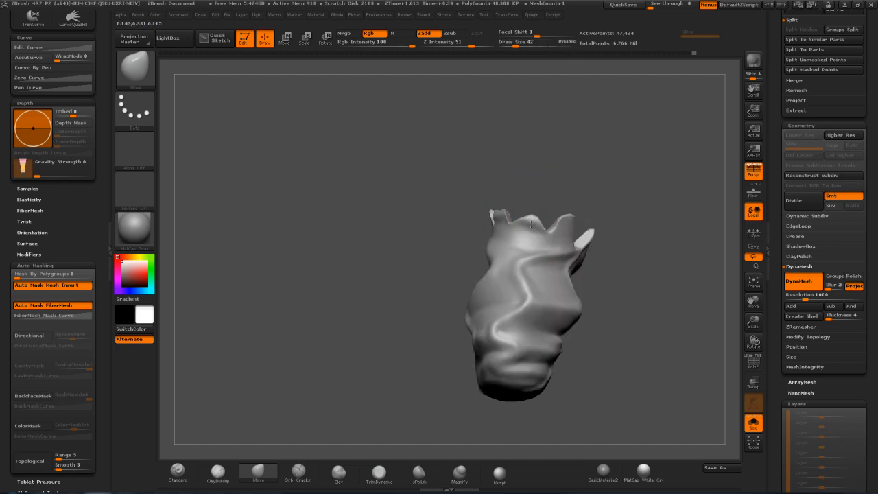
mouse_move(588, 192)
mouse_down()
mouse_move(645, 175)
mouse_move(605, 168)
mouse_move(702, 220)
mouse_move(671, 203)
mouse_up()
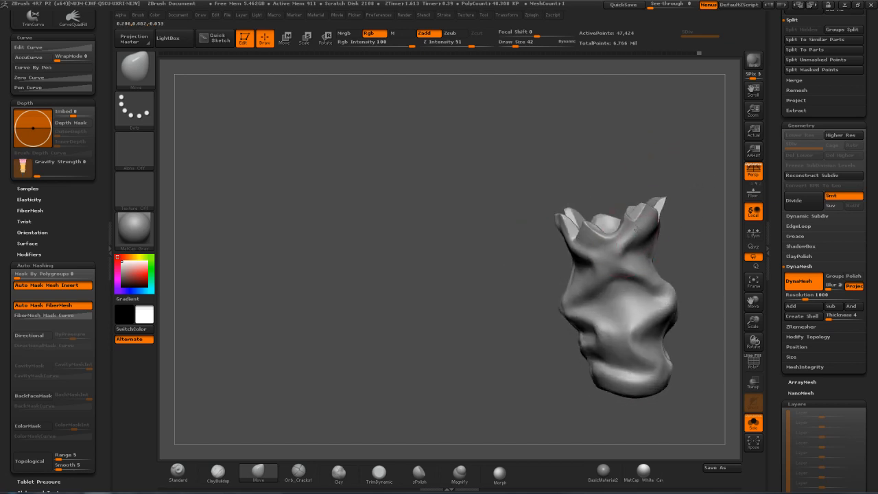
mouse_move(658, 238)
mouse_down()
mouse_move(628, 254)
mouse_move(638, 205)
mouse_move(664, 173)
mouse_move(617, 156)
mouse_move(649, 160)
mouse_move(626, 203)
mouse_up()
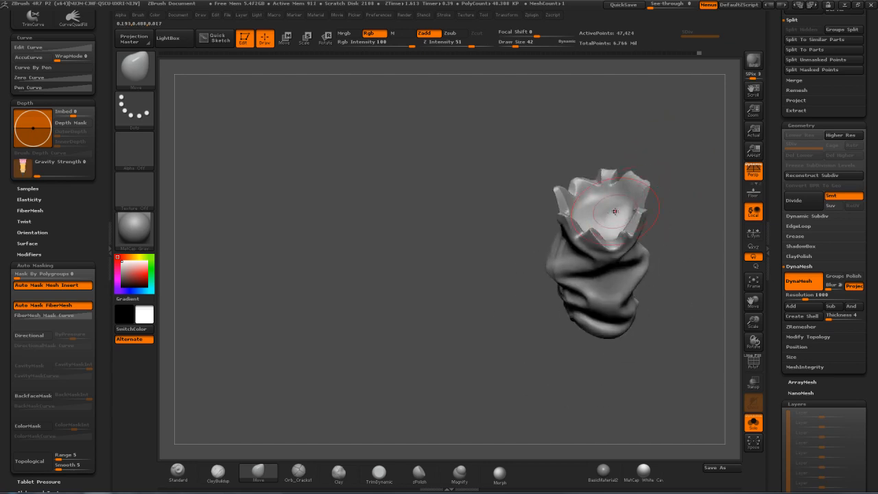
drag(675, 149, 607, 219)
Reduce the Move brush to draw size 24 and reshape the front rim points and the cloth just below them
key(s)
click(611, 217)
mouse_move(667, 180)
mouse_down()
mouse_move(657, 110)
mouse_move(595, 125)
mouse_move(634, 124)
mouse_up()
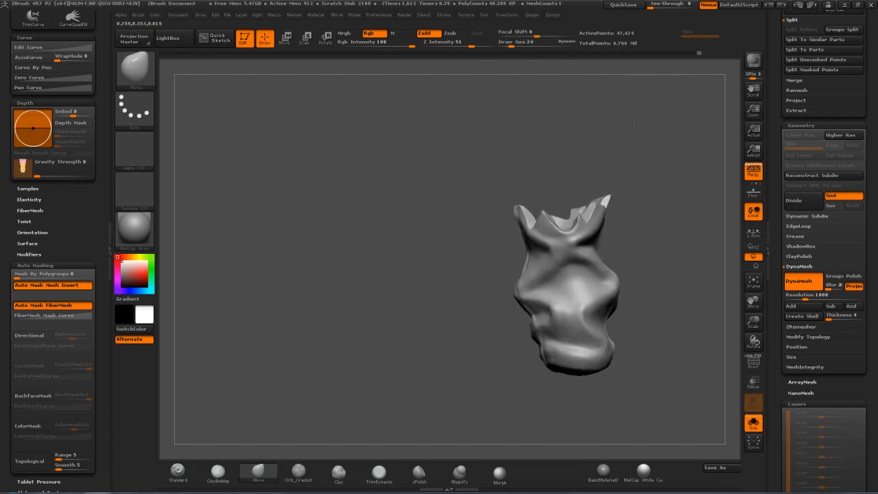
drag(562, 237, 560, 231)
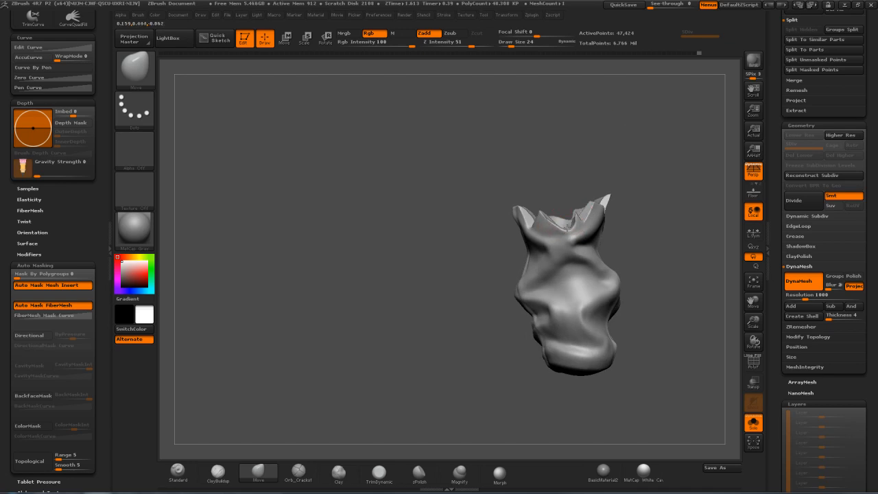
drag(576, 252, 572, 239)
drag(649, 175, 594, 184)
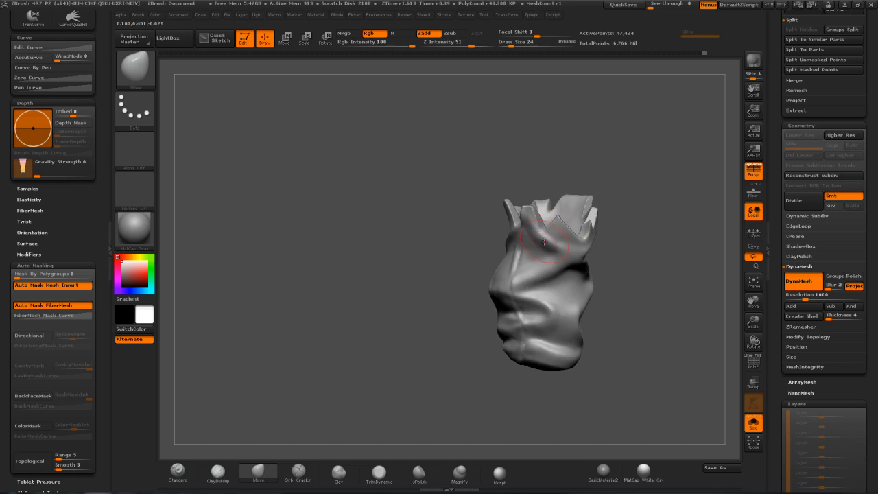
drag(621, 141, 580, 148)
Turn off Solo mode and flare the torn rim outward around the knee with the Move brush at draw size 82
click(753, 422)
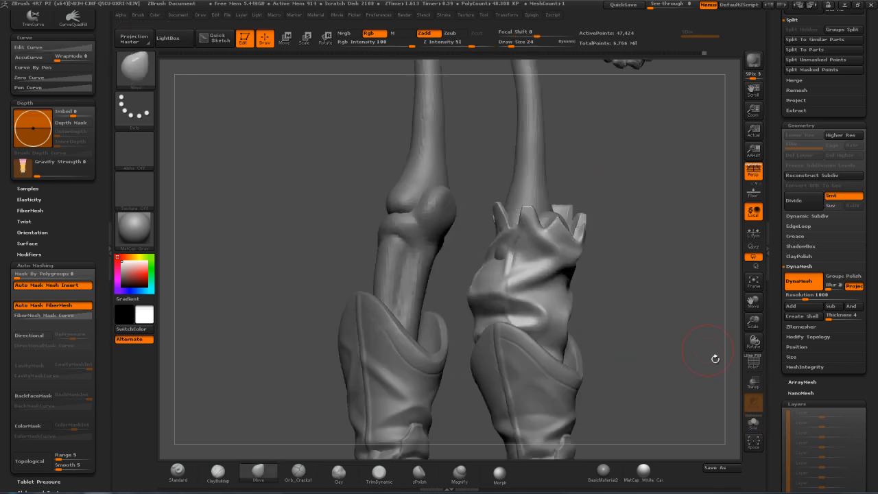
key(s)
drag(525, 239, 533, 238)
drag(609, 215, 635, 230)
drag(617, 274, 592, 350)
drag(518, 247, 595, 210)
drag(596, 210, 621, 221)
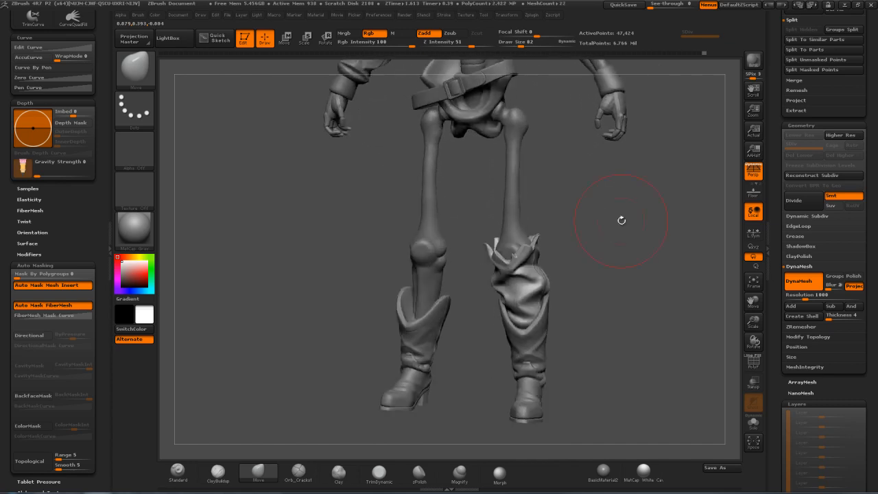